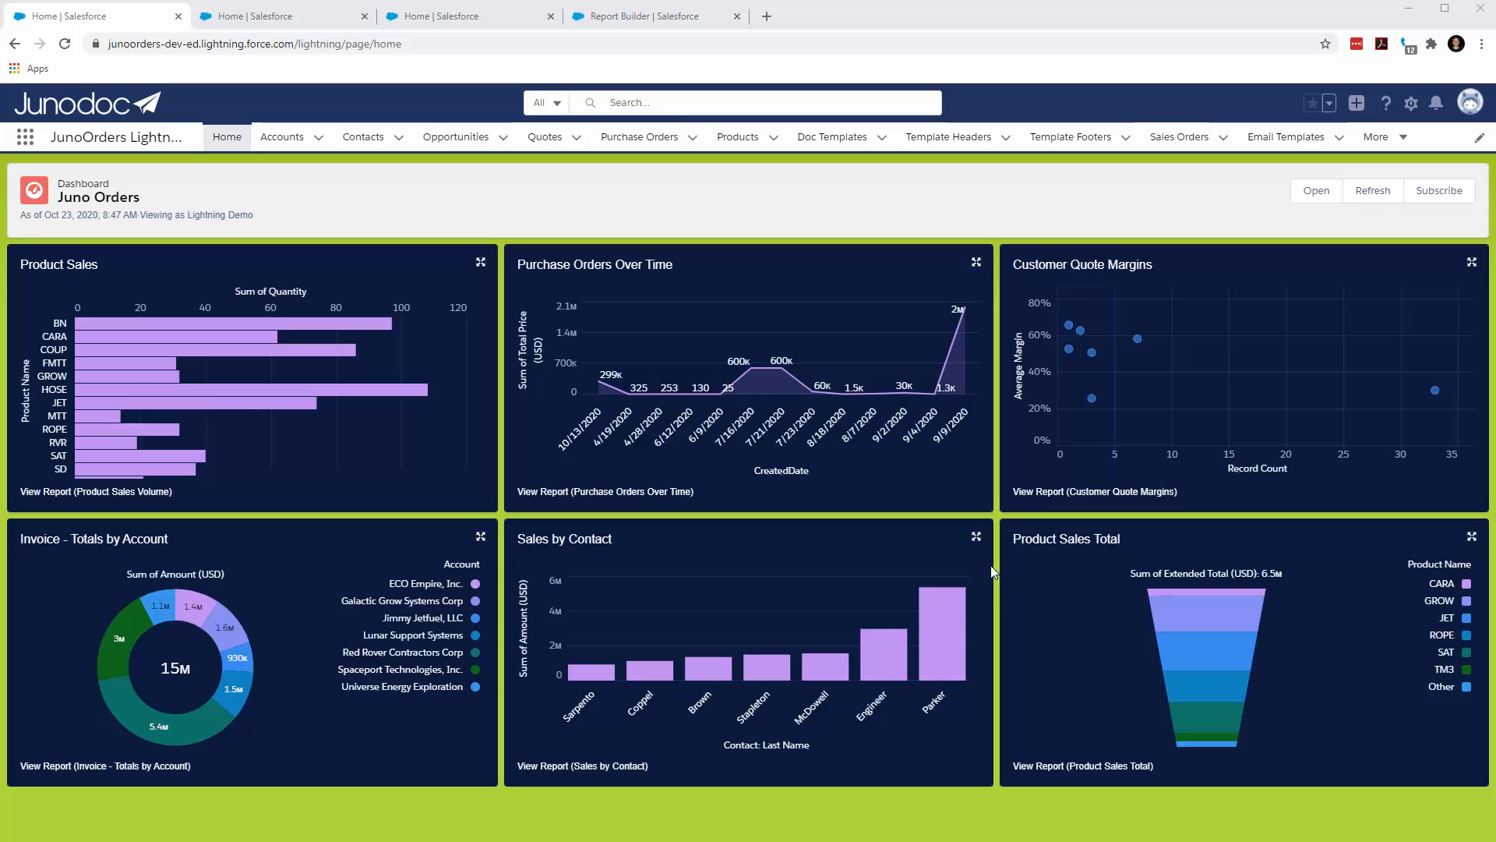
- Find Reports among the apps and items and open the list of recent reports
{"action": "left_click", "coordinate": [25, 139]}
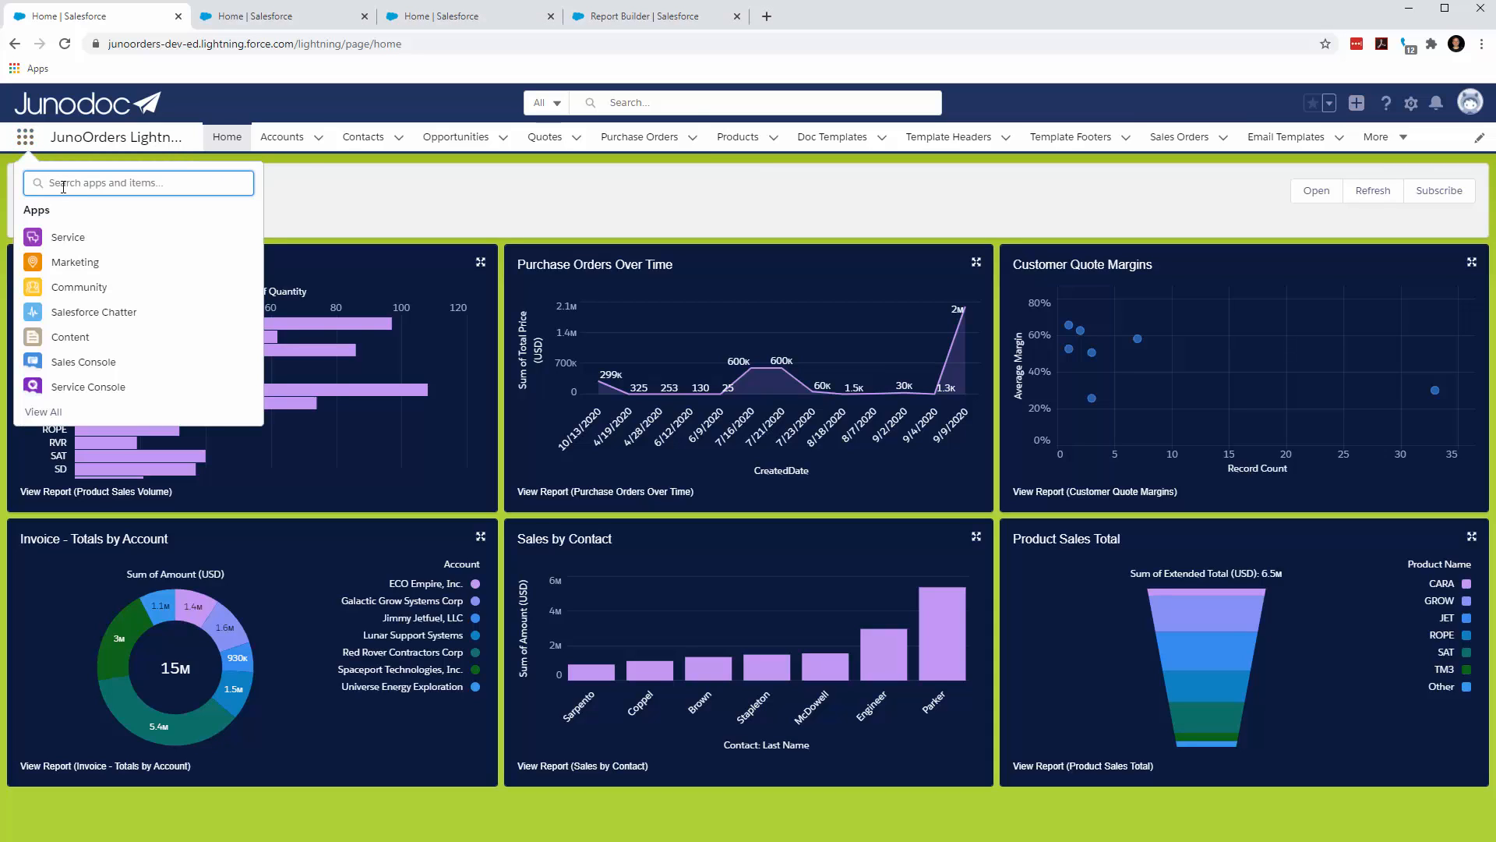
{"action": "type", "text": "reports"}
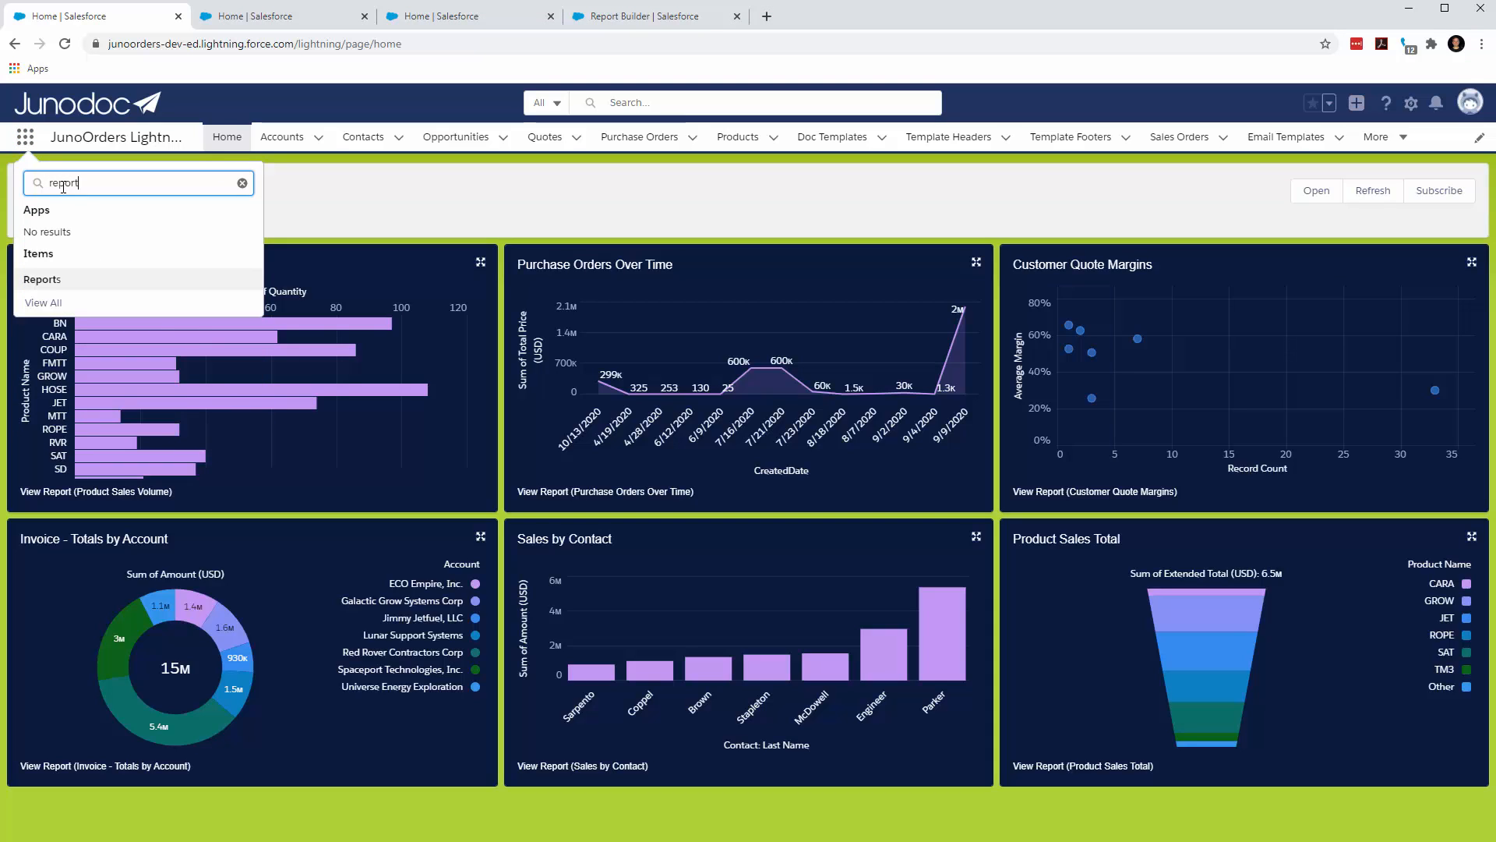
{"action": "left_click", "coordinate": [39, 279]}
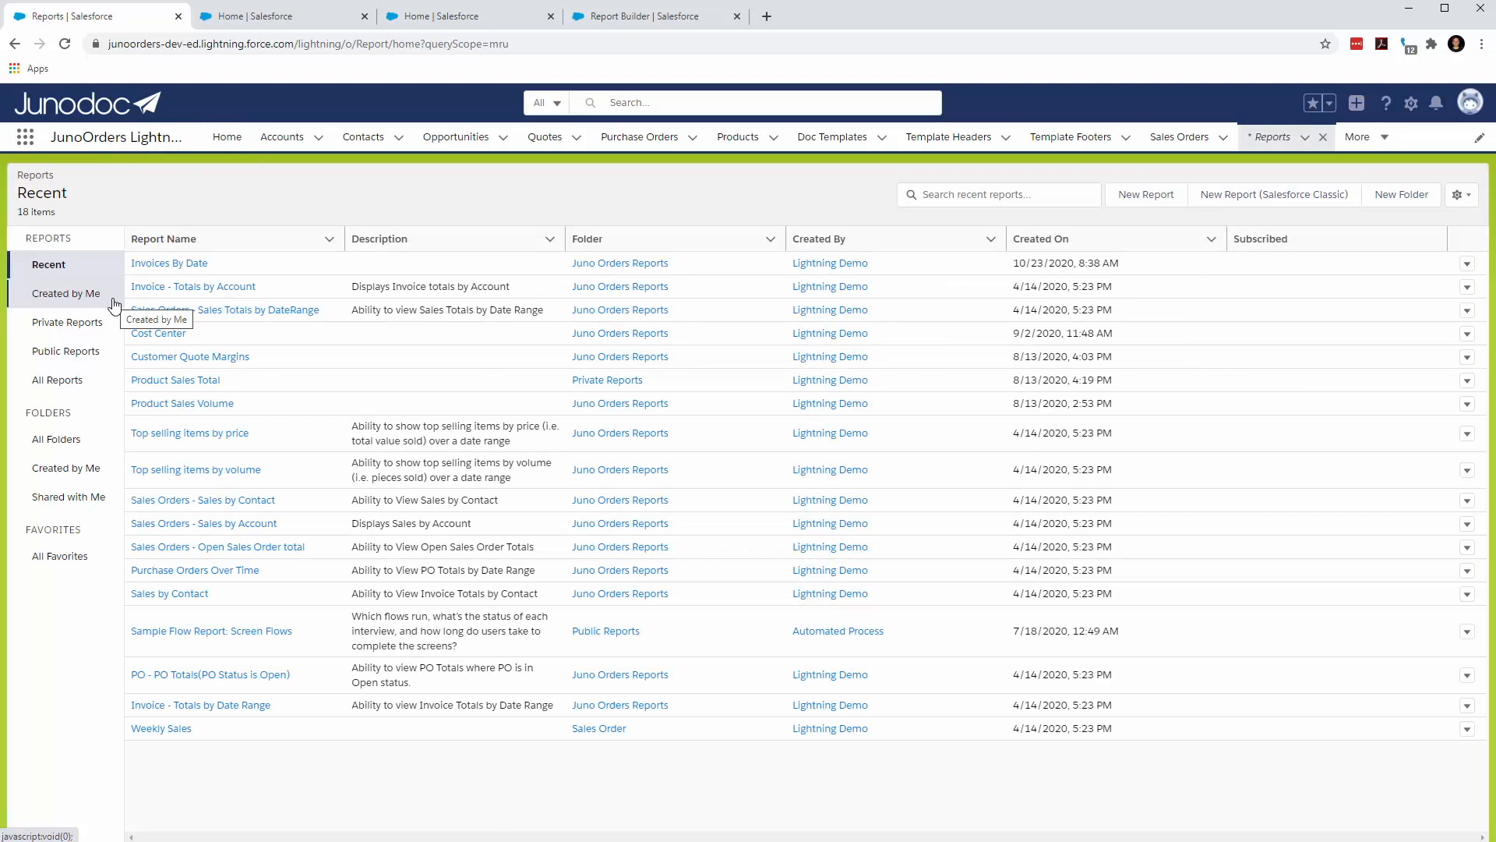
- Create a new report of the type Invoices with Invoice Lines and Product, searching the report types for "invoice"
{"action": "left_click", "coordinate": [1143, 196]}
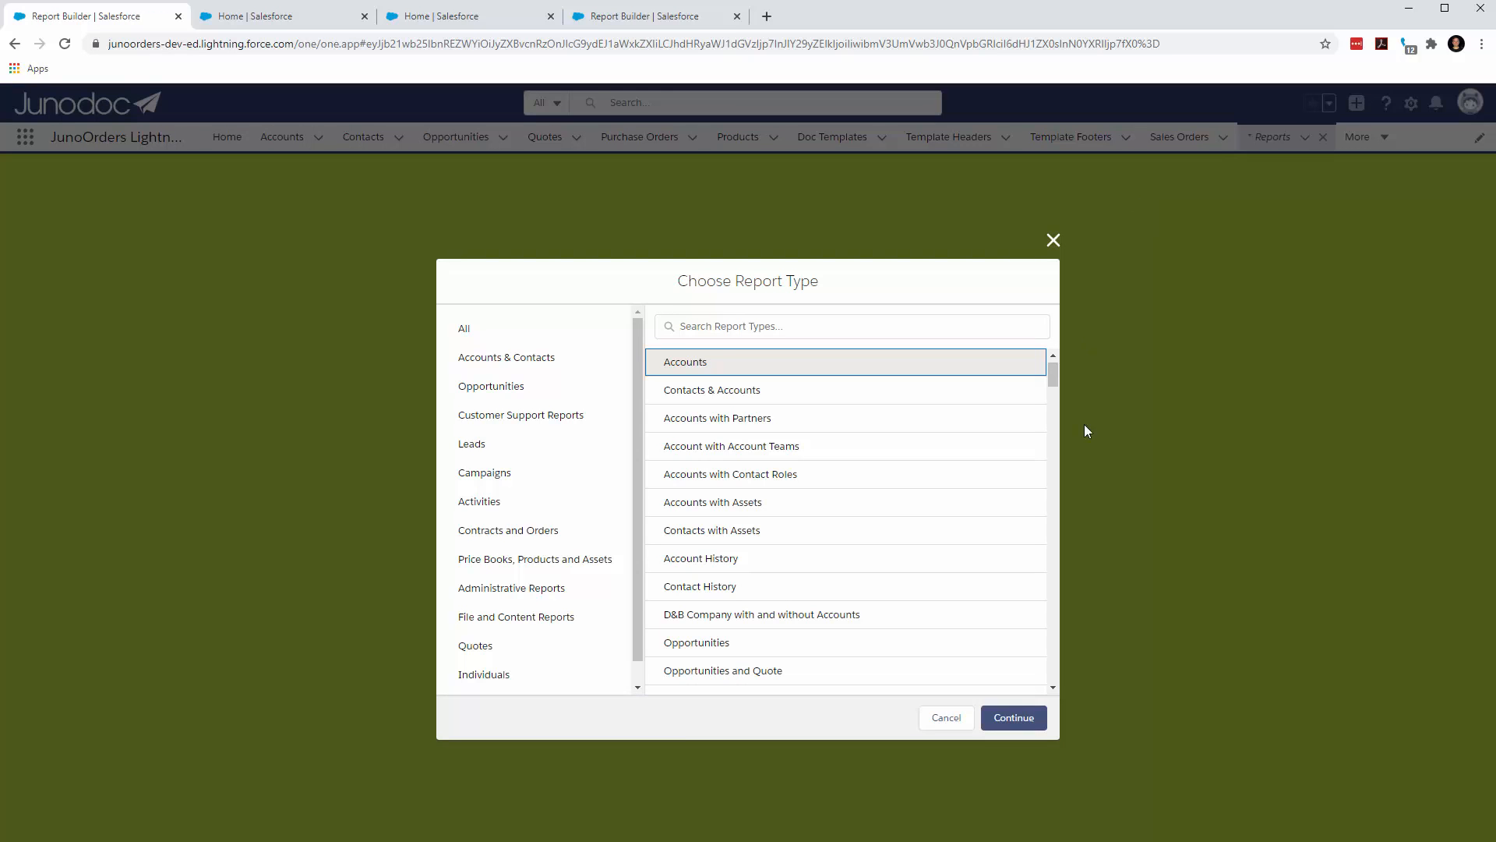
{"action": "left_click", "coordinate": [711, 328]}
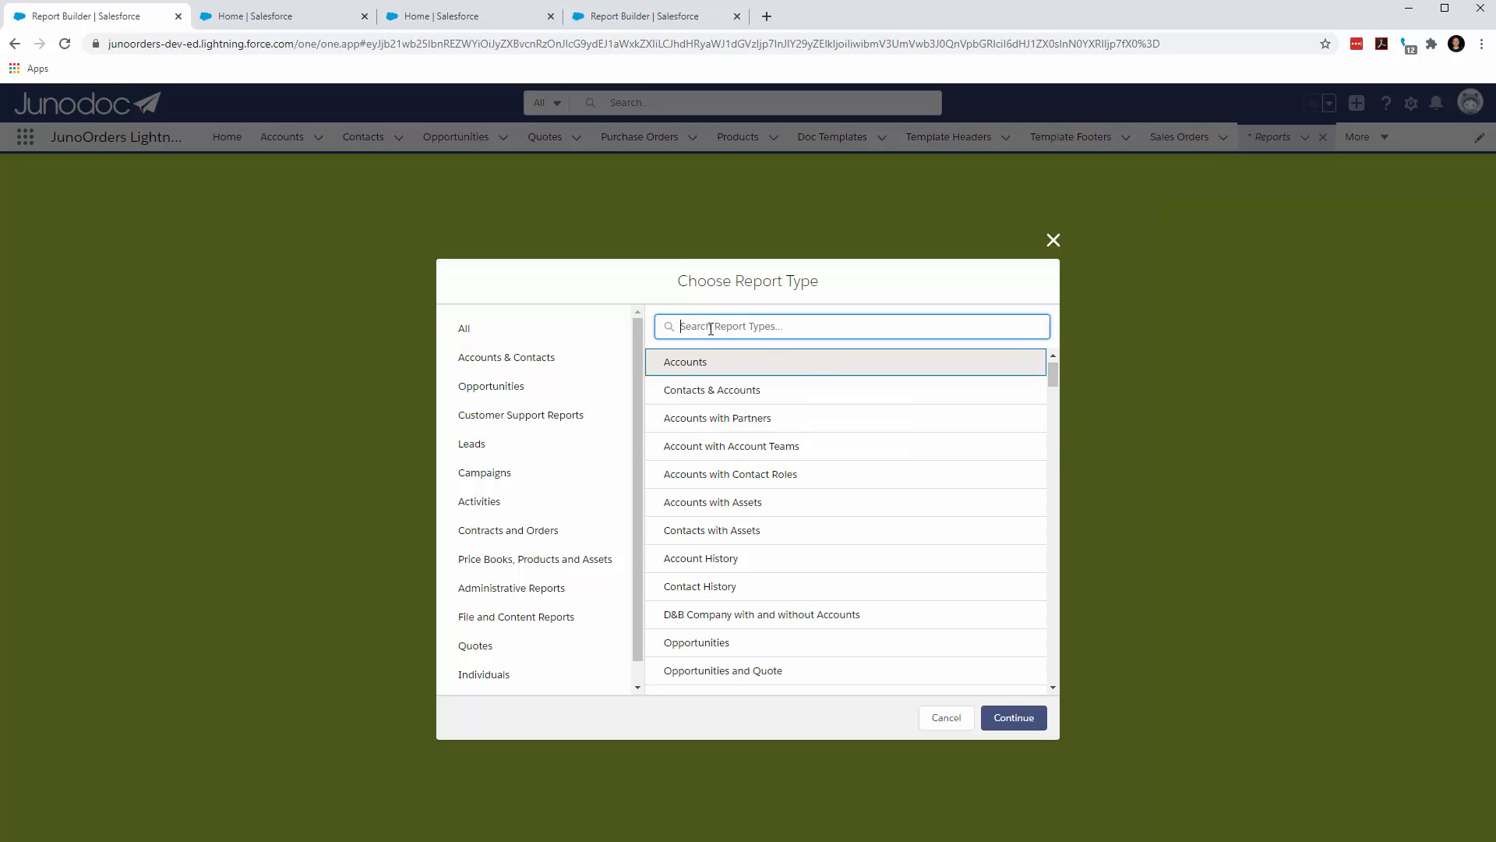
{"action": "type", "text": "invoice"}
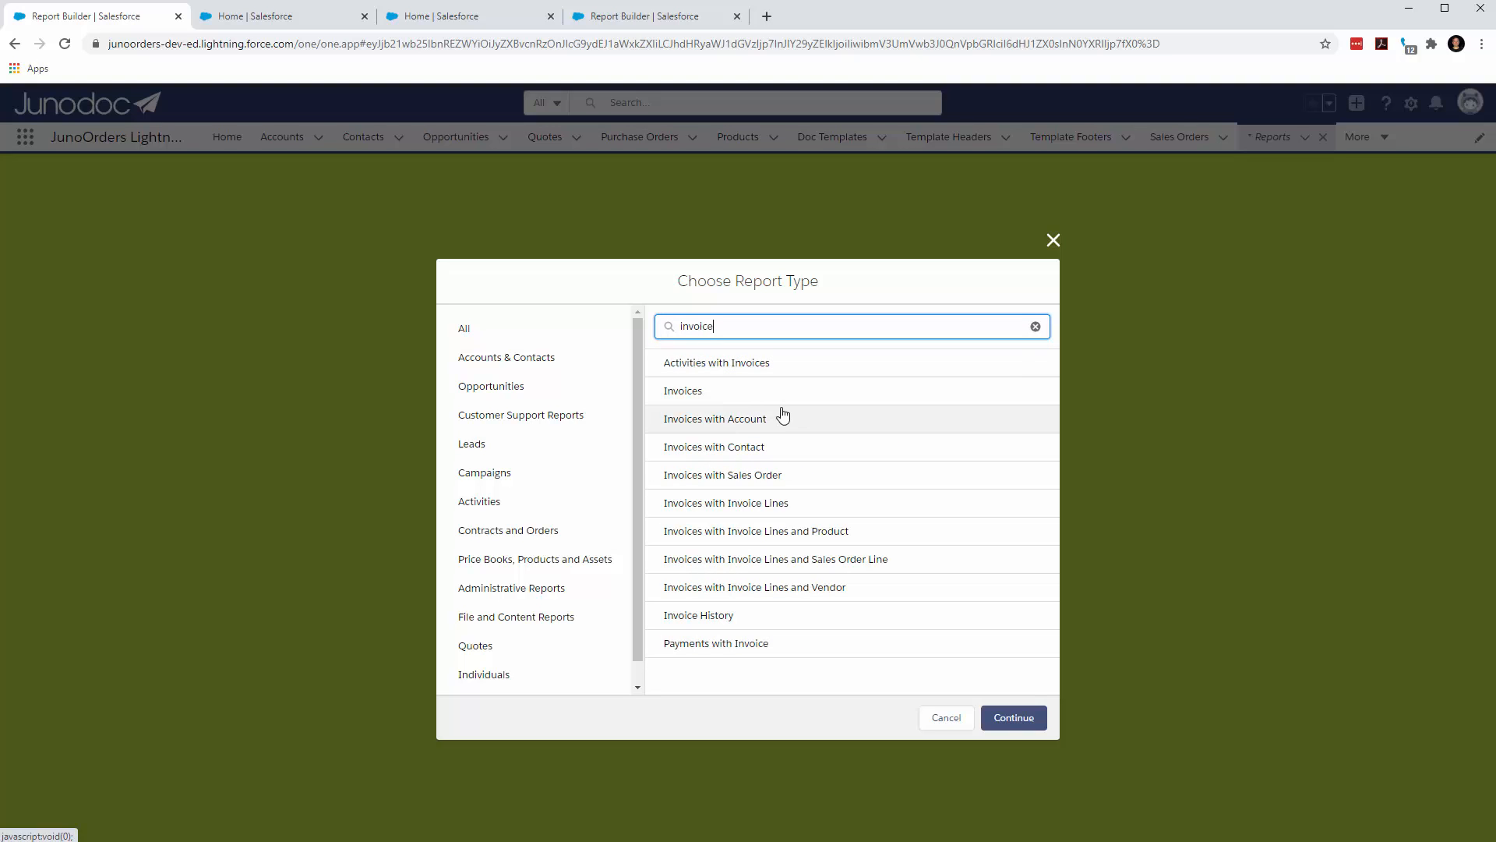
{"action": "left_click", "coordinate": [699, 538]}
{"action": "left_click", "coordinate": [1024, 723]}
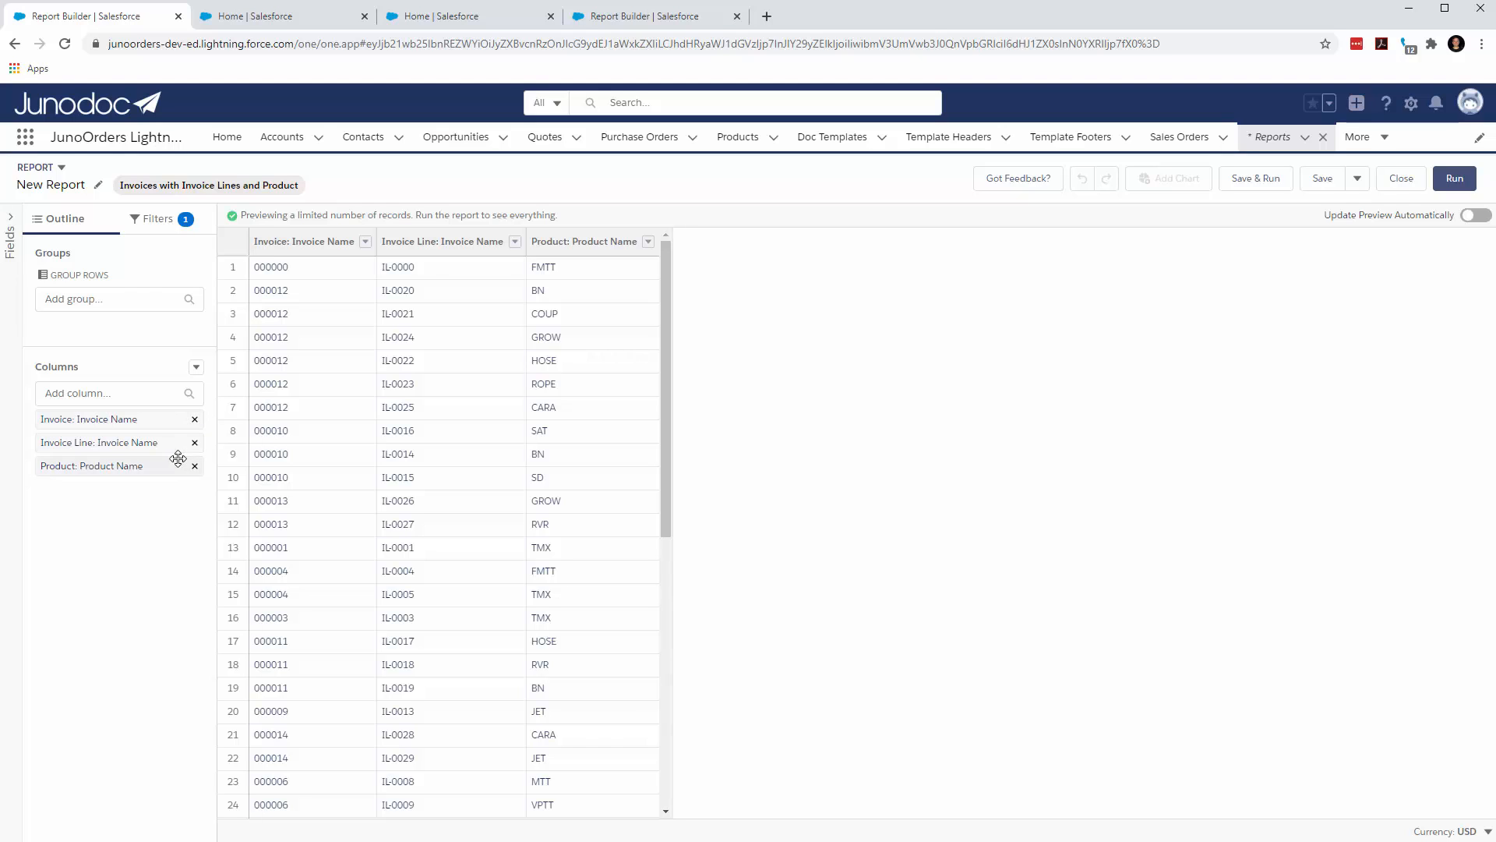
- Replace the Invoice Line: Invoice Name and Product: Product Name columns with Invoice: Created Date and refresh the preview
{"action": "left_click", "coordinate": [195, 443]}
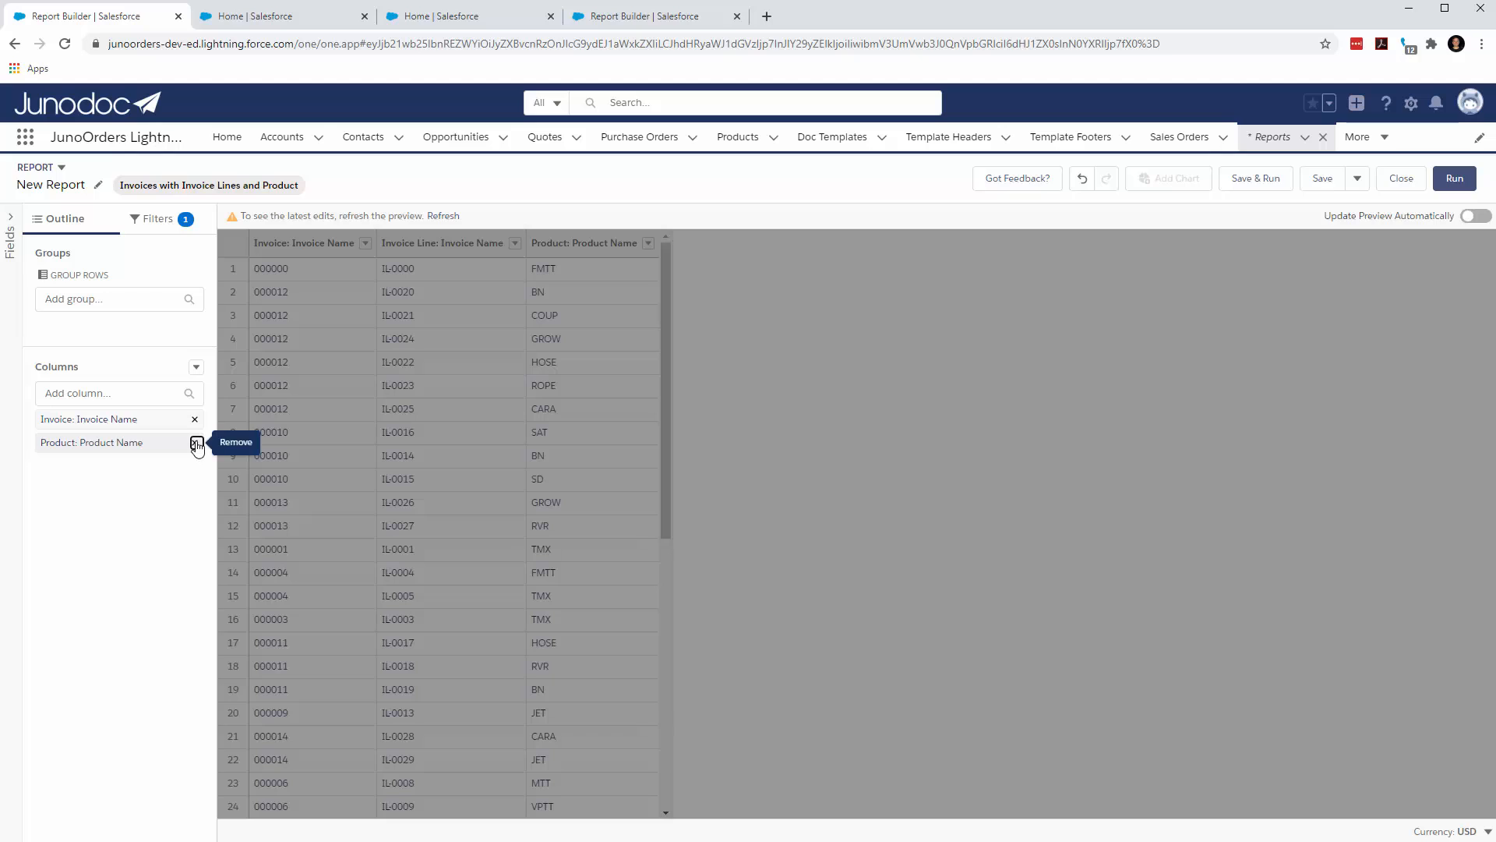
{"action": "left_click", "coordinate": [196, 442]}
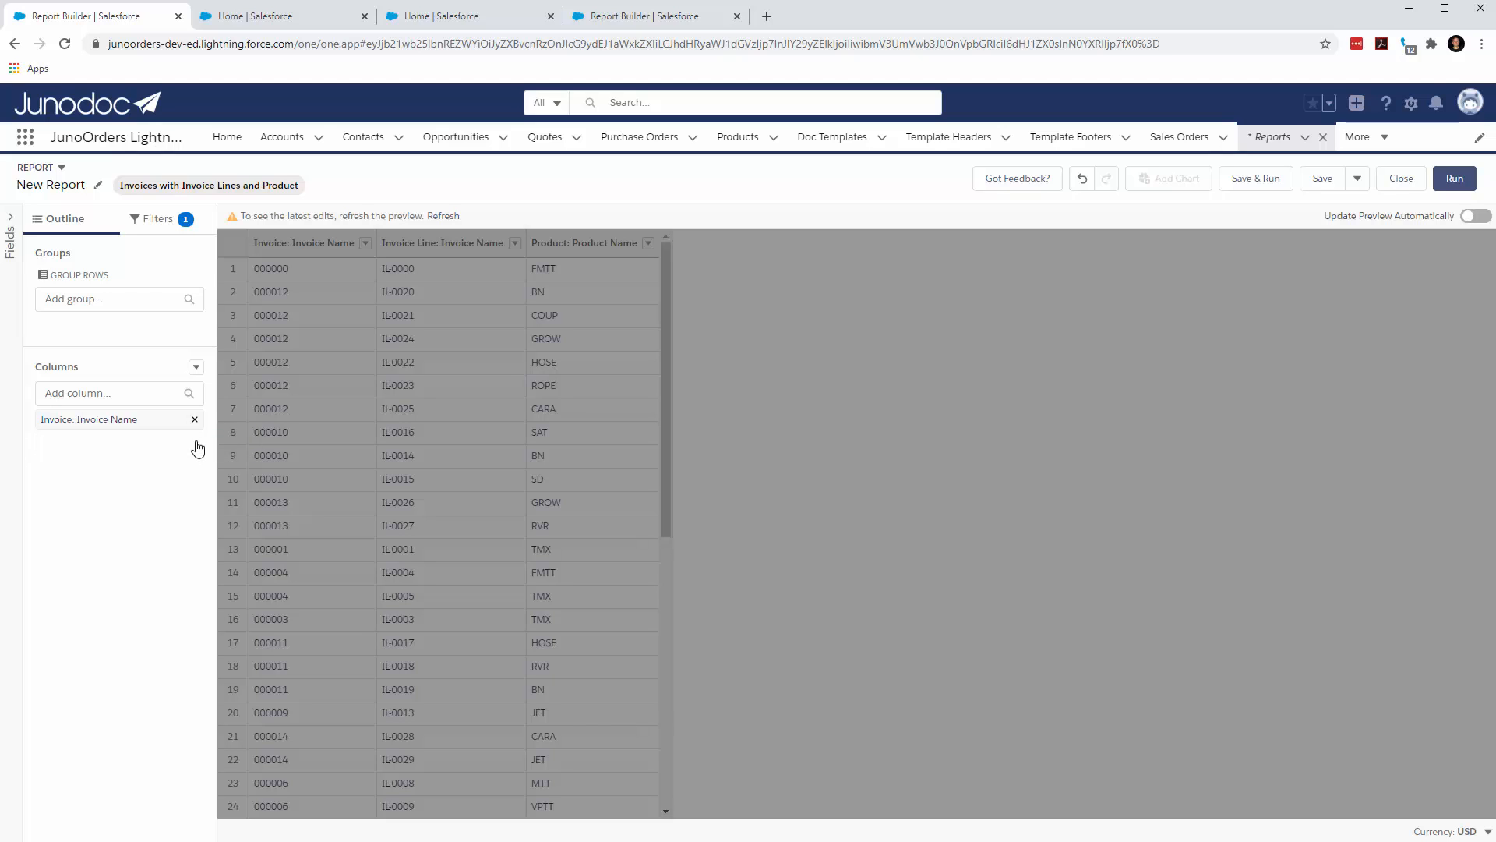
{"action": "left_click", "coordinate": [88, 391]}
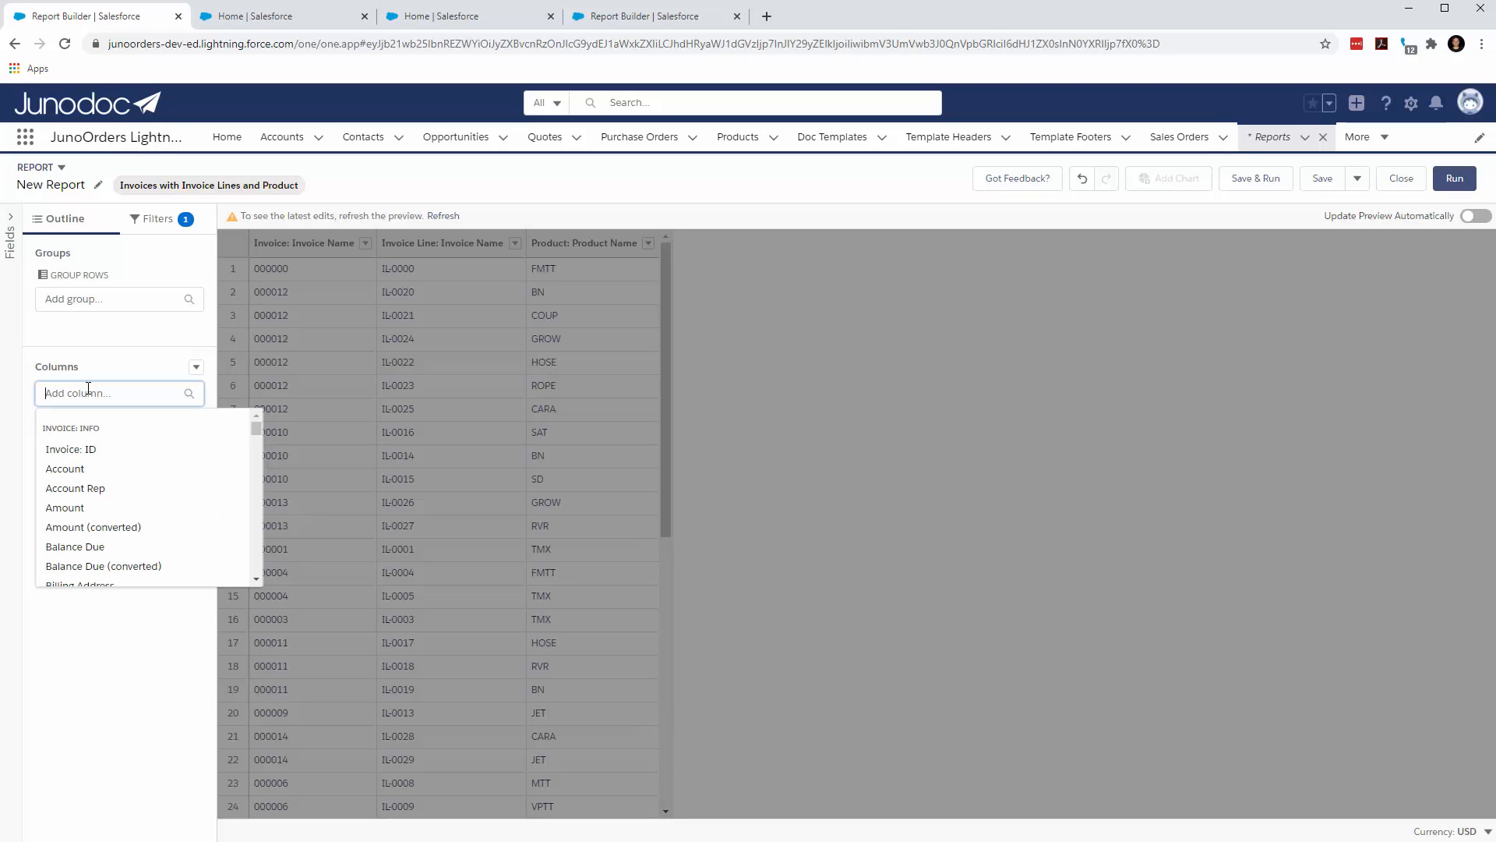
{"action": "type", "text": "creat"}
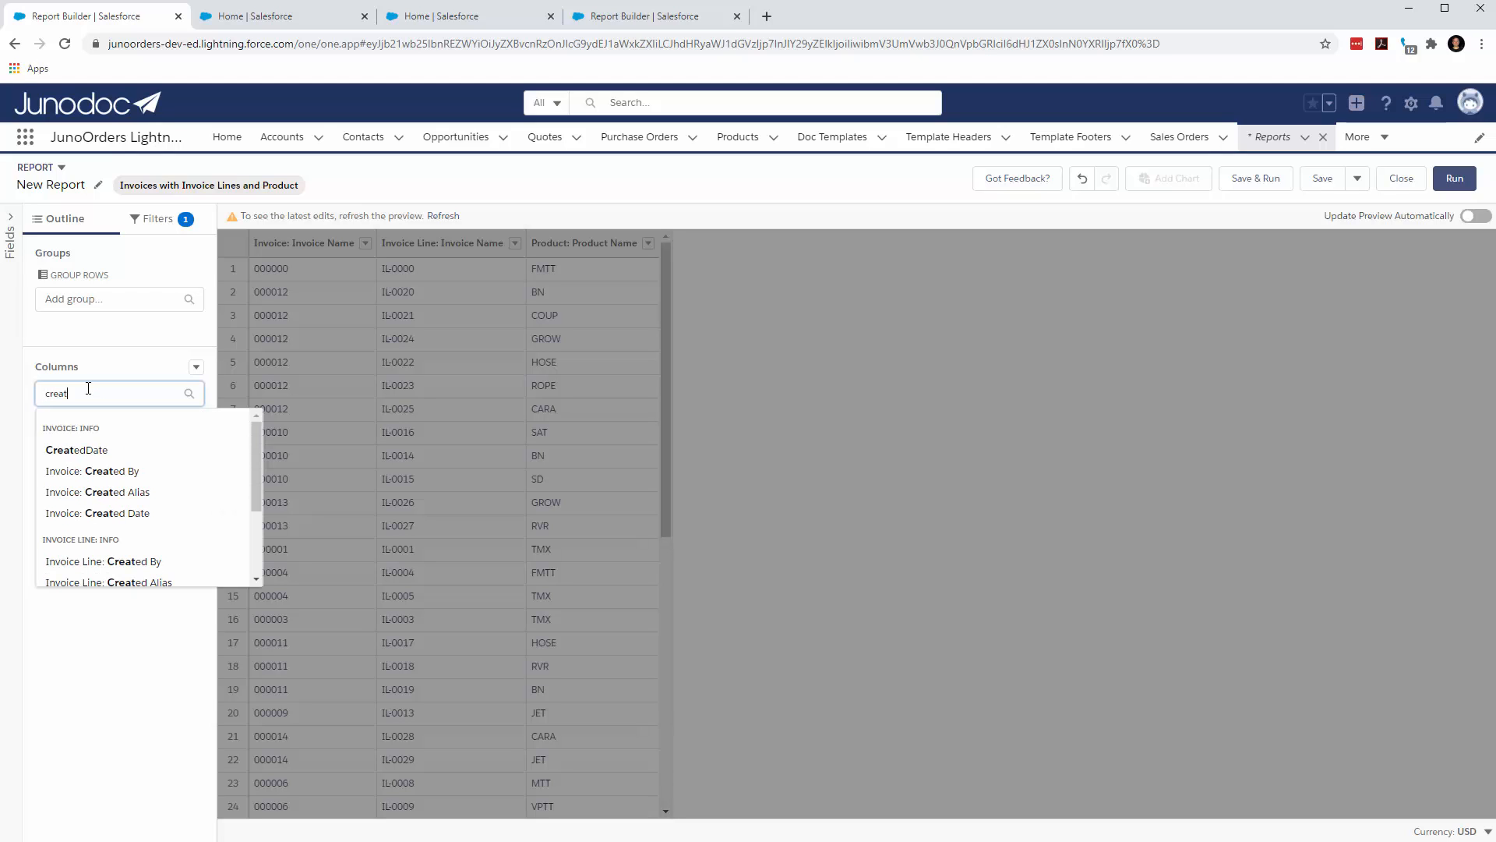
{"action": "left_click", "coordinate": [115, 516]}
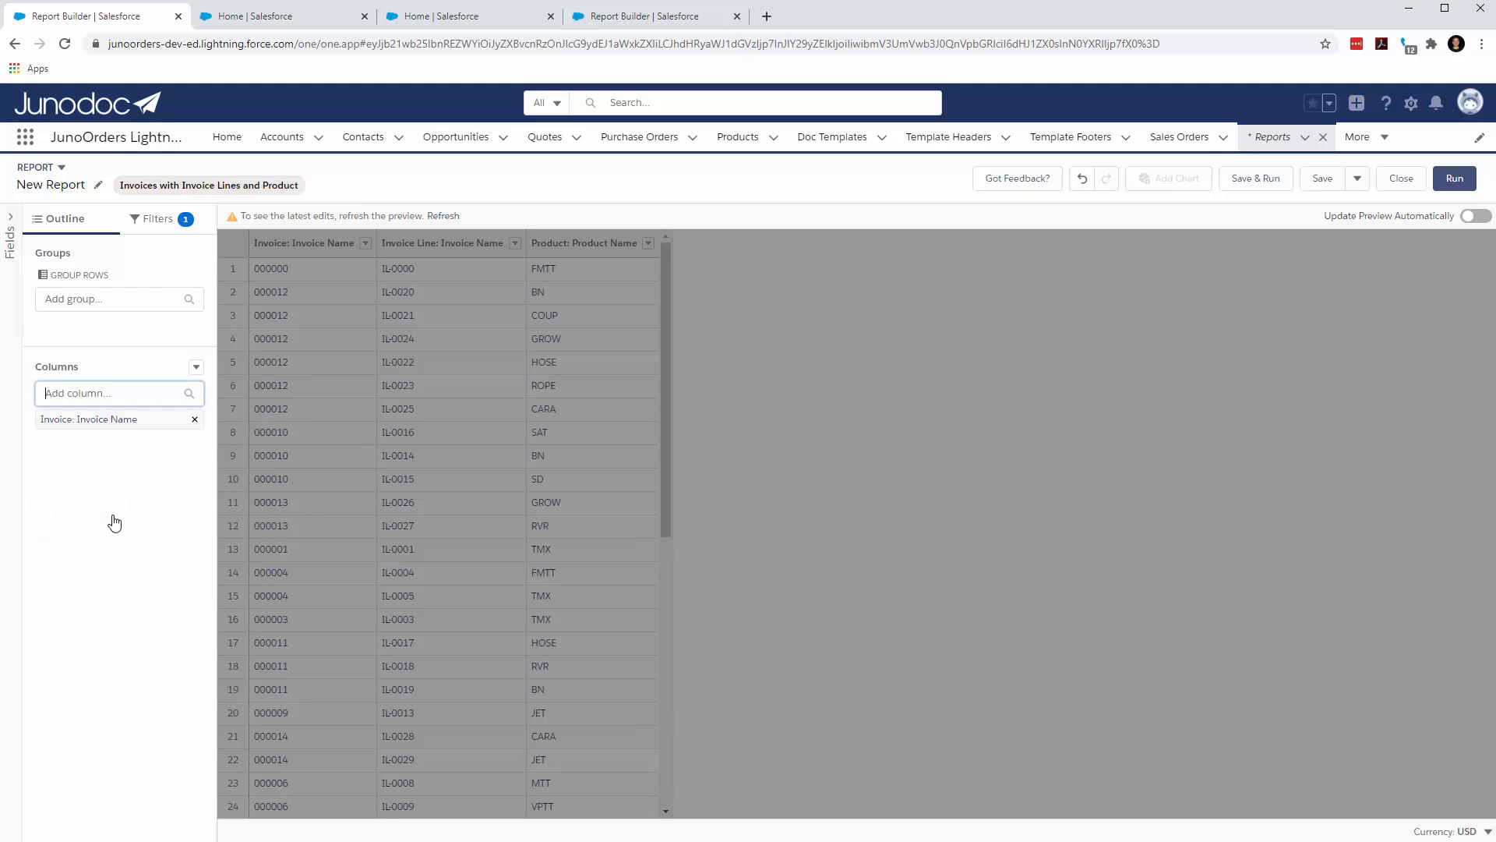
{"action": "left_click", "coordinate": [444, 218]}
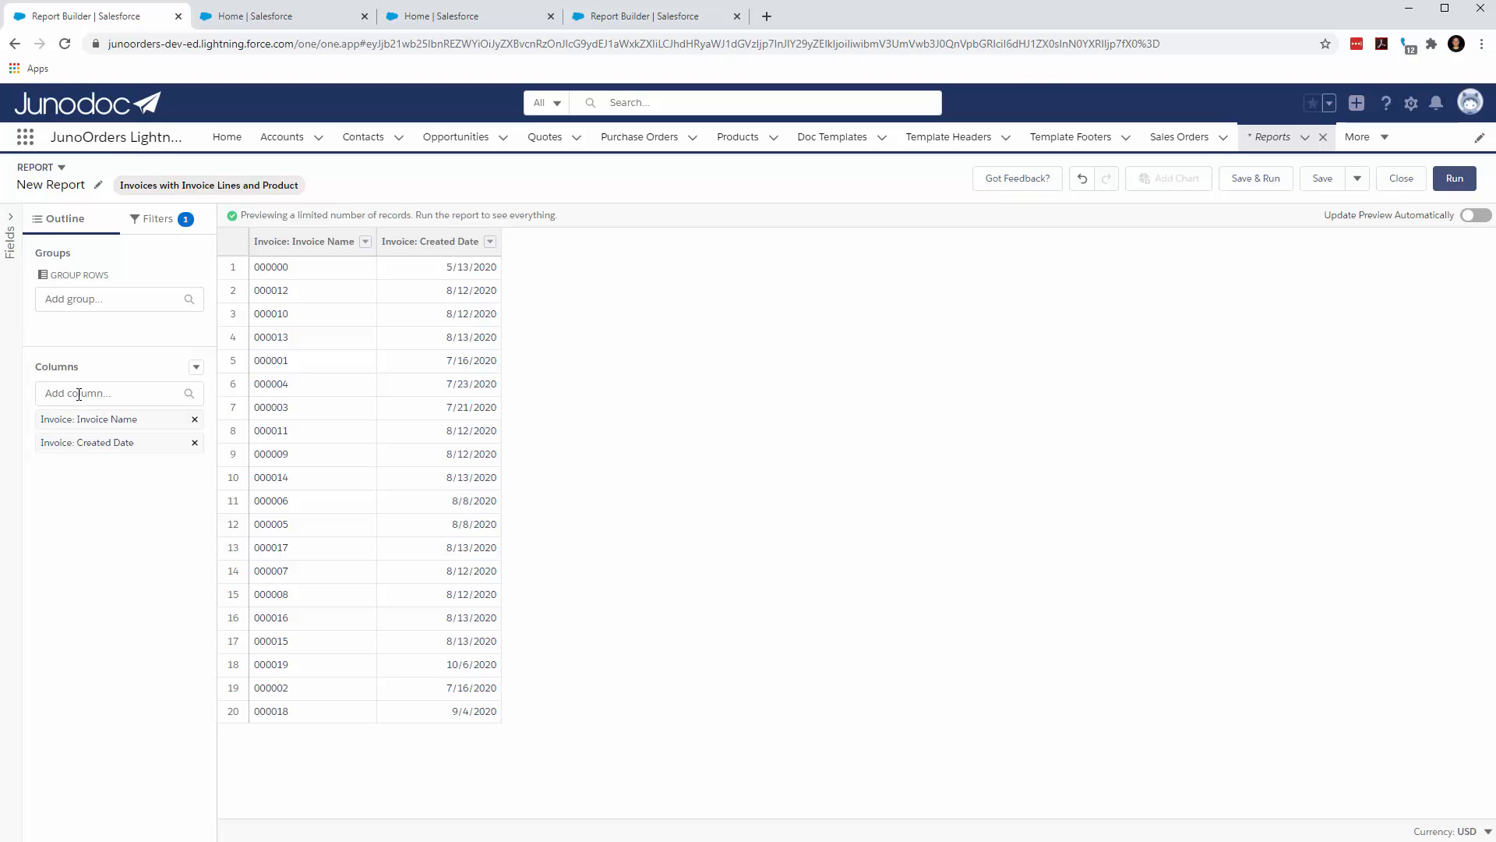
- Add the invoice's Total Amount column to the report and refresh the preview
{"action": "left_click", "coordinate": [79, 395]}
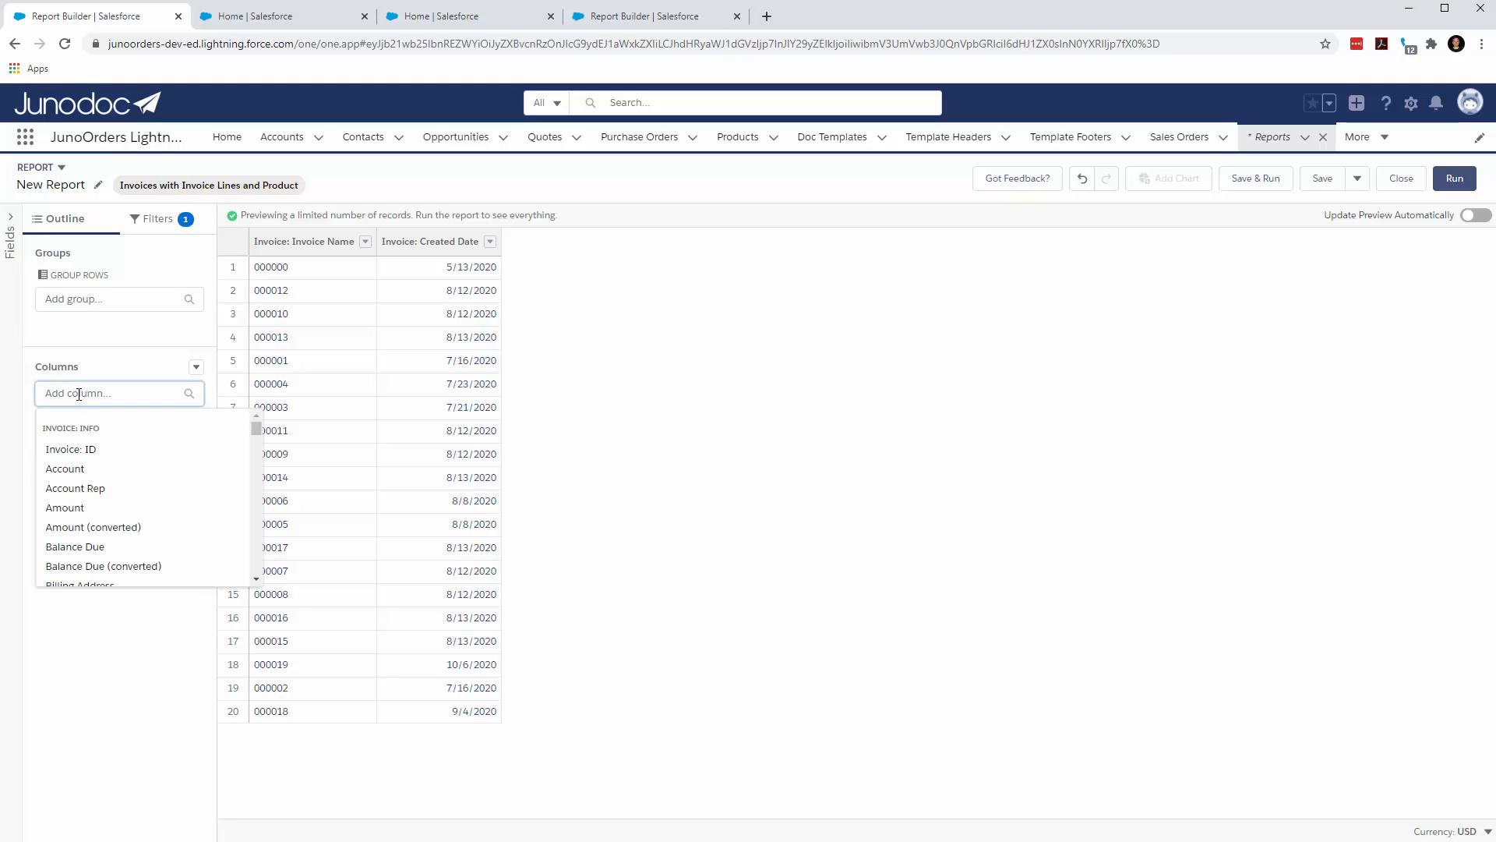
{"action": "type", "text": "to"}
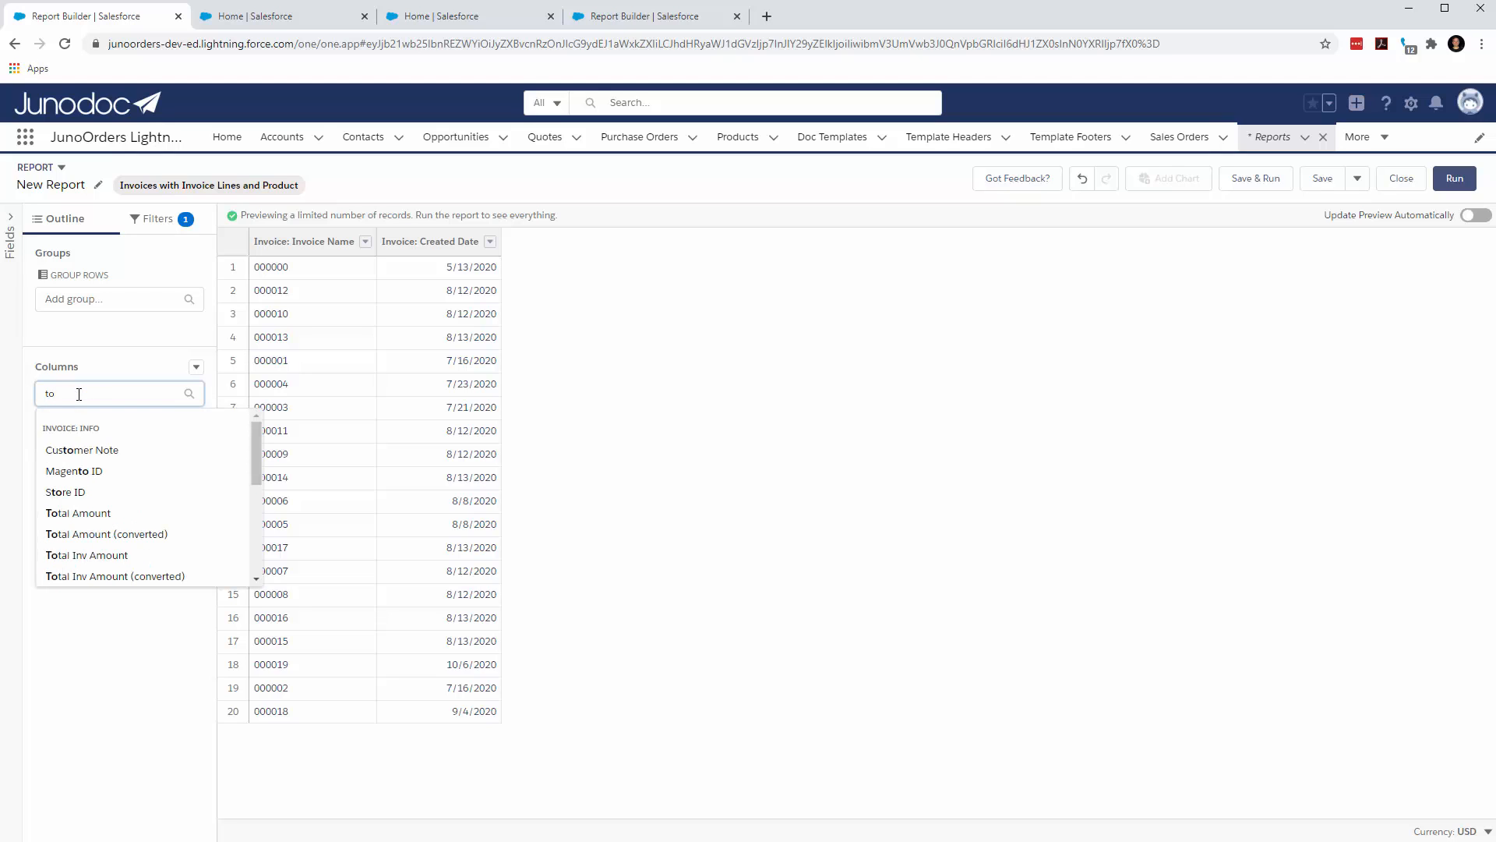
{"action": "left_click", "coordinate": [91, 515]}
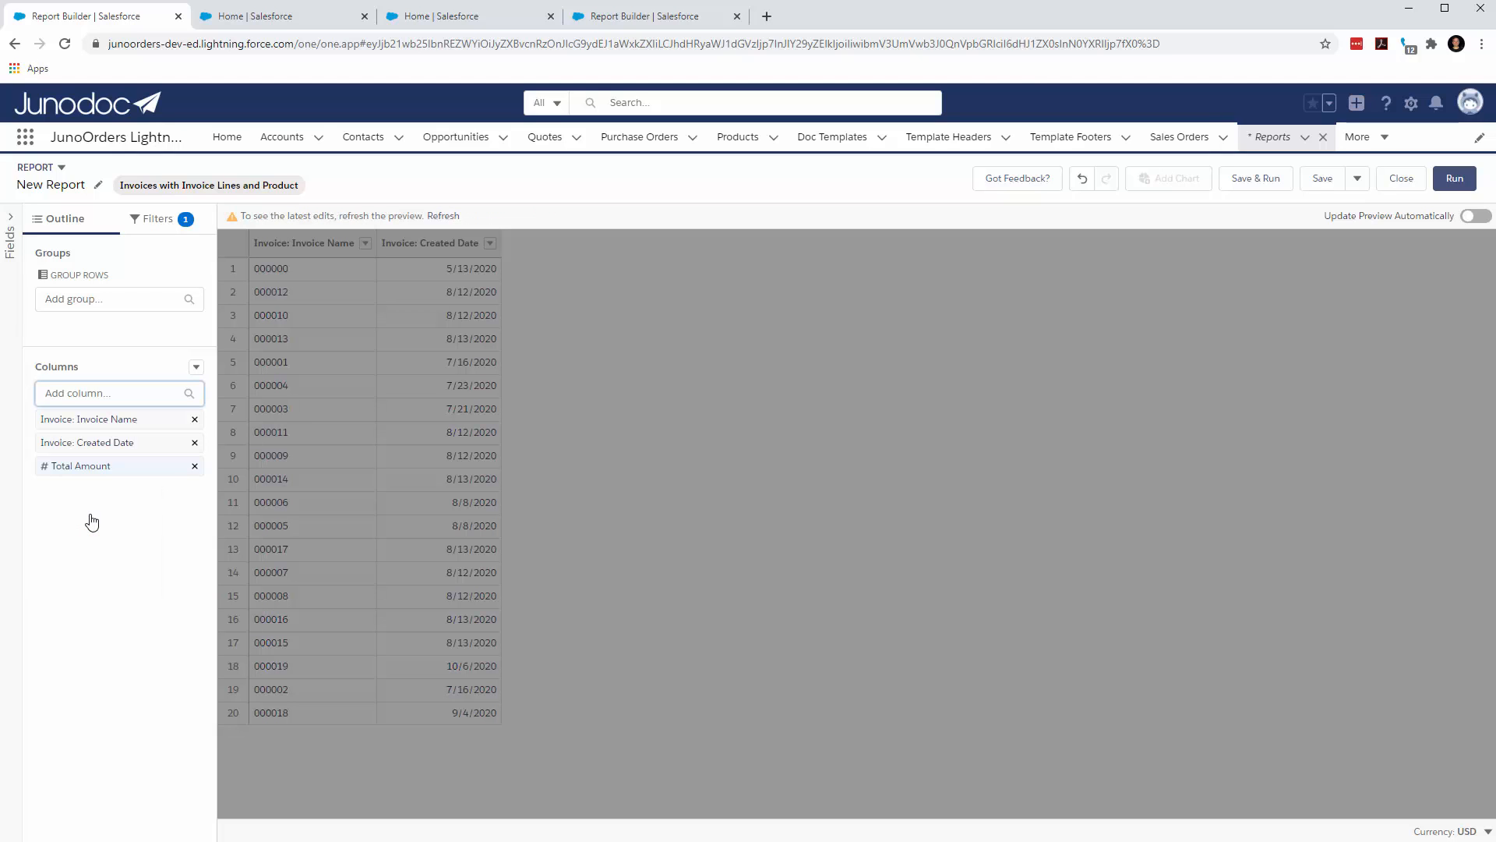
{"action": "left_click", "coordinate": [447, 218]}
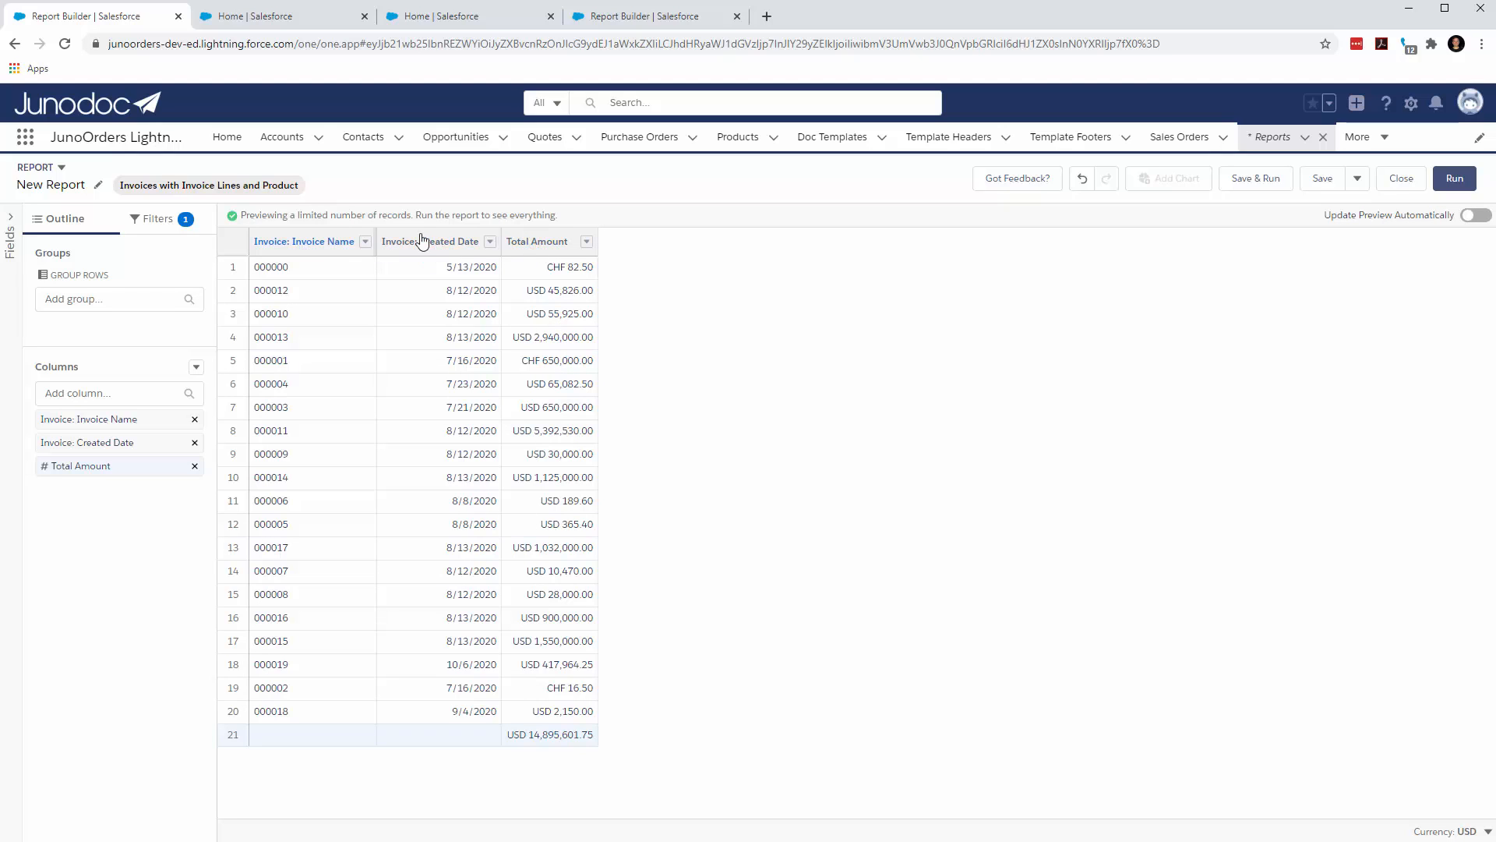
- Switch the report's date filter from All Time to a Custom range
{"action": "left_click", "coordinate": [168, 222]}
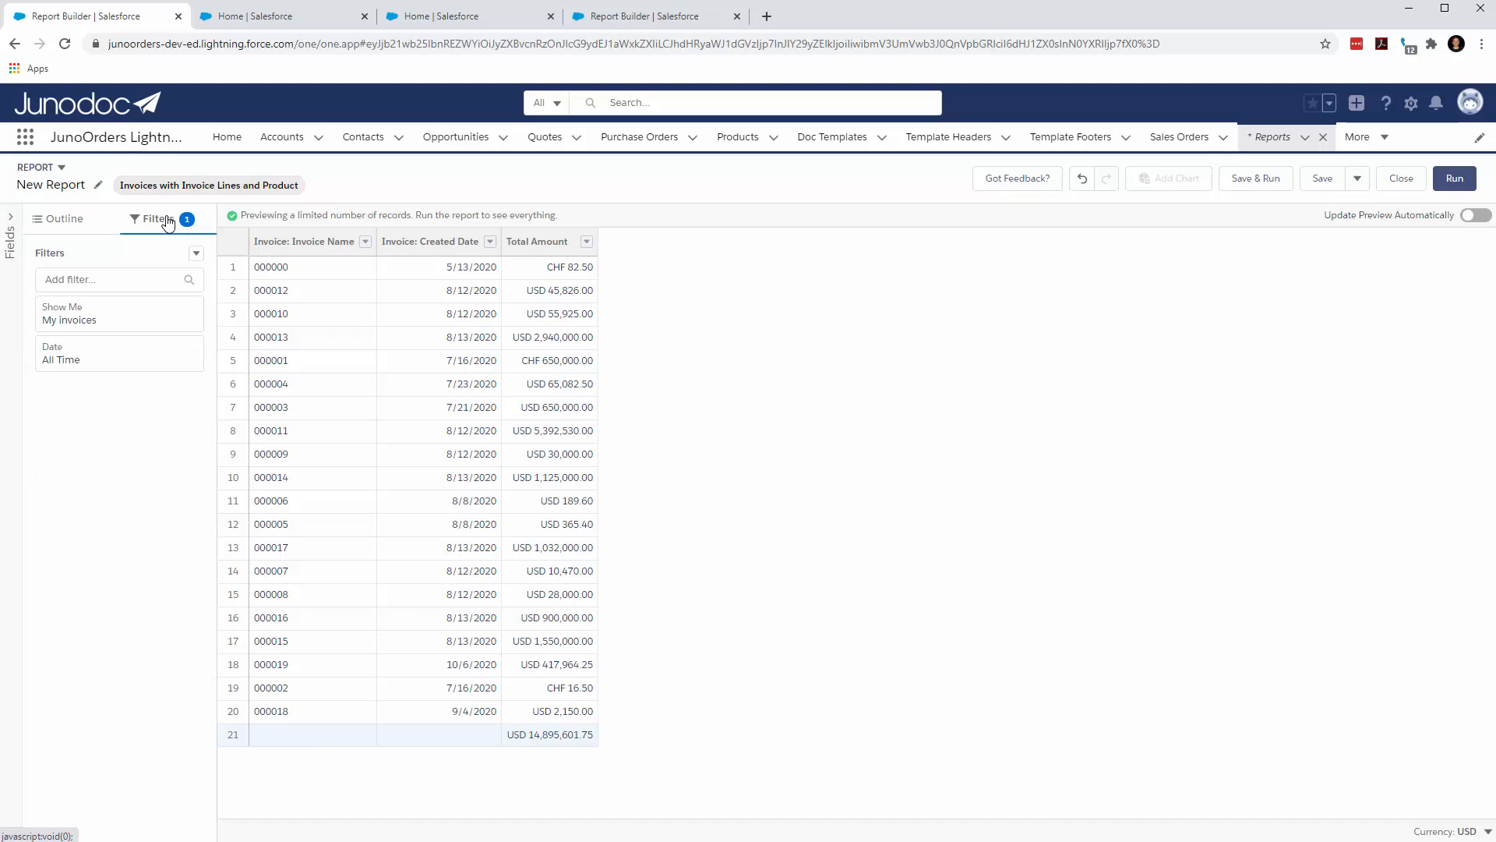
{"action": "left_click", "coordinate": [79, 363]}
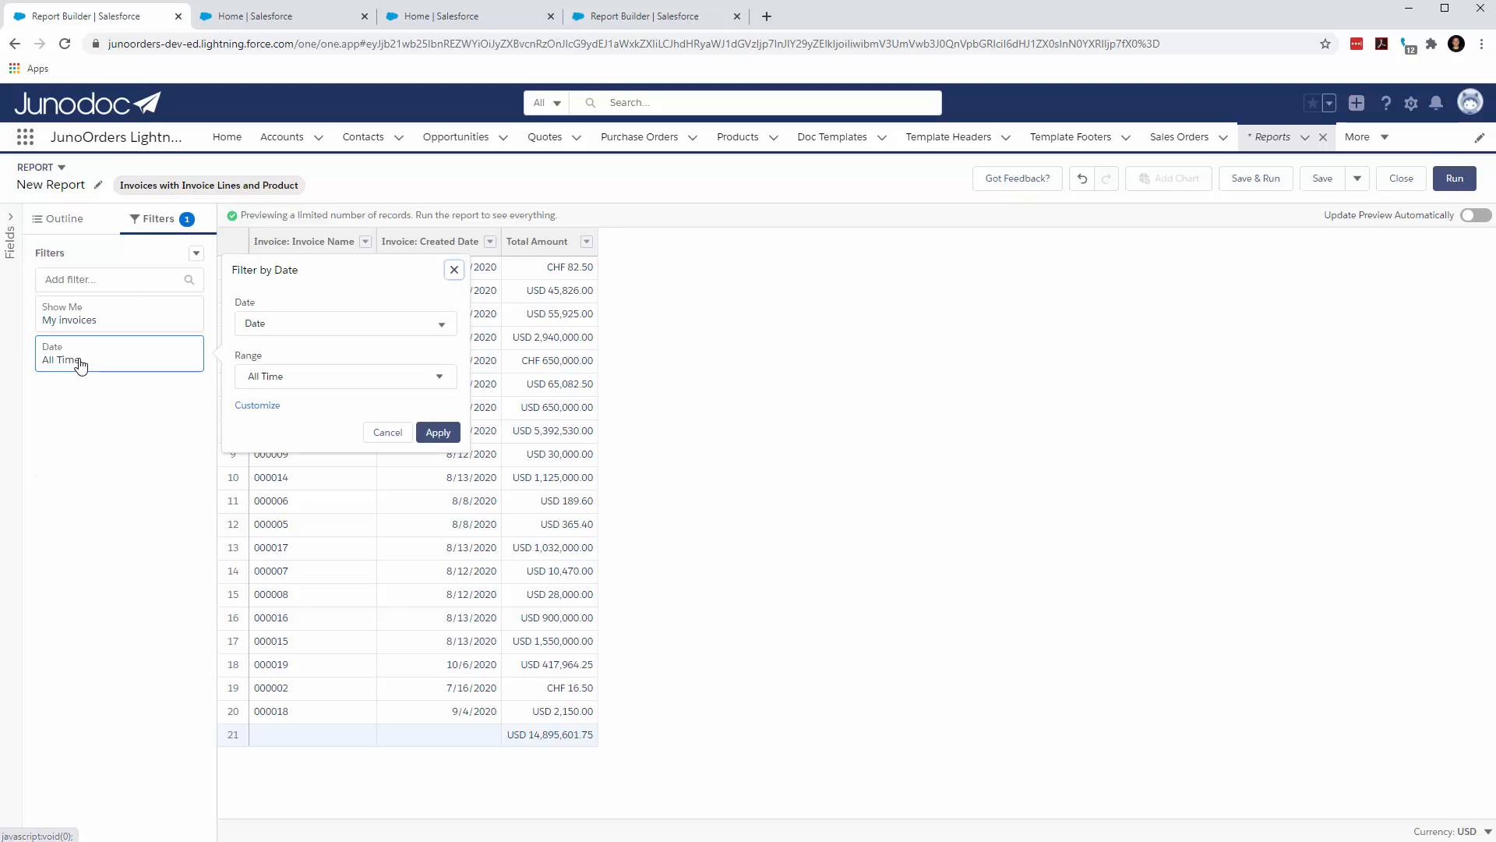
{"action": "left_click", "coordinate": [304, 386]}
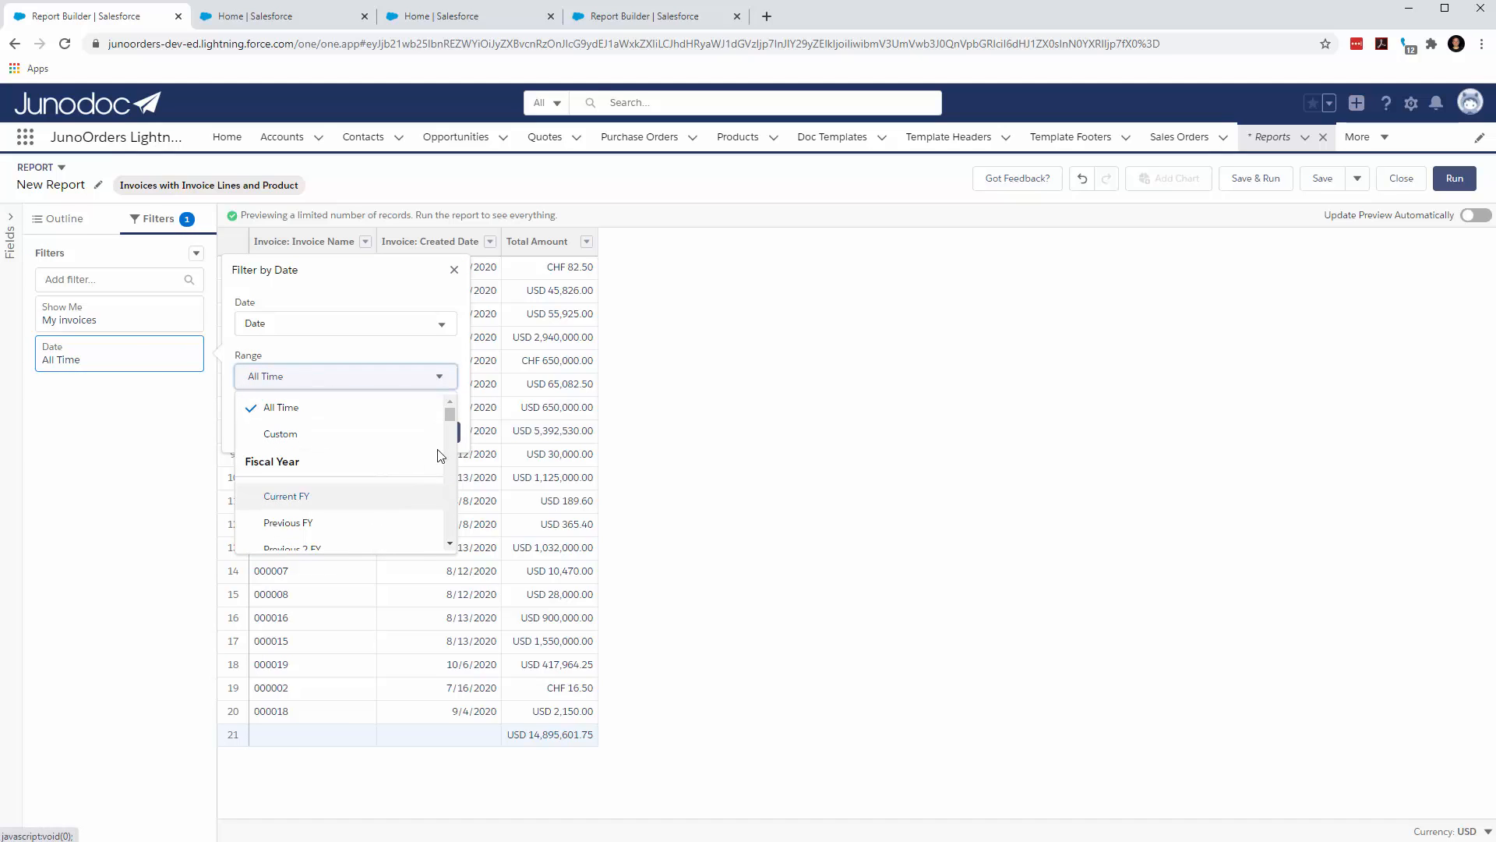
{"action": "left_click_drag", "start_coordinate": [450, 414], "coordinate": [450, 446]}
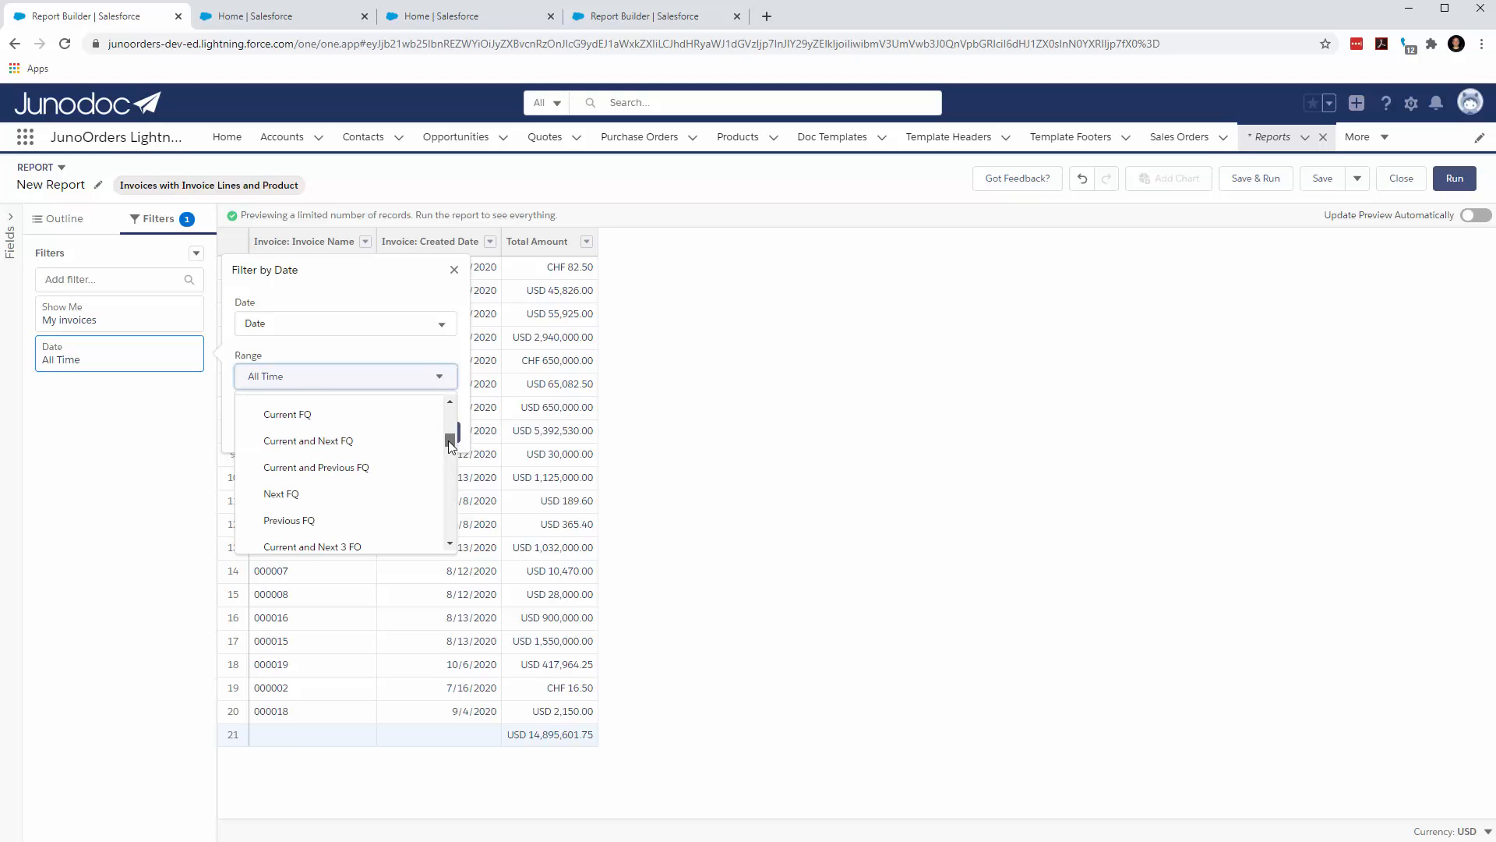
{"action": "left_click_drag", "start_coordinate": [450, 443], "coordinate": [452, 402]}
{"action": "left_click", "coordinate": [313, 443]}
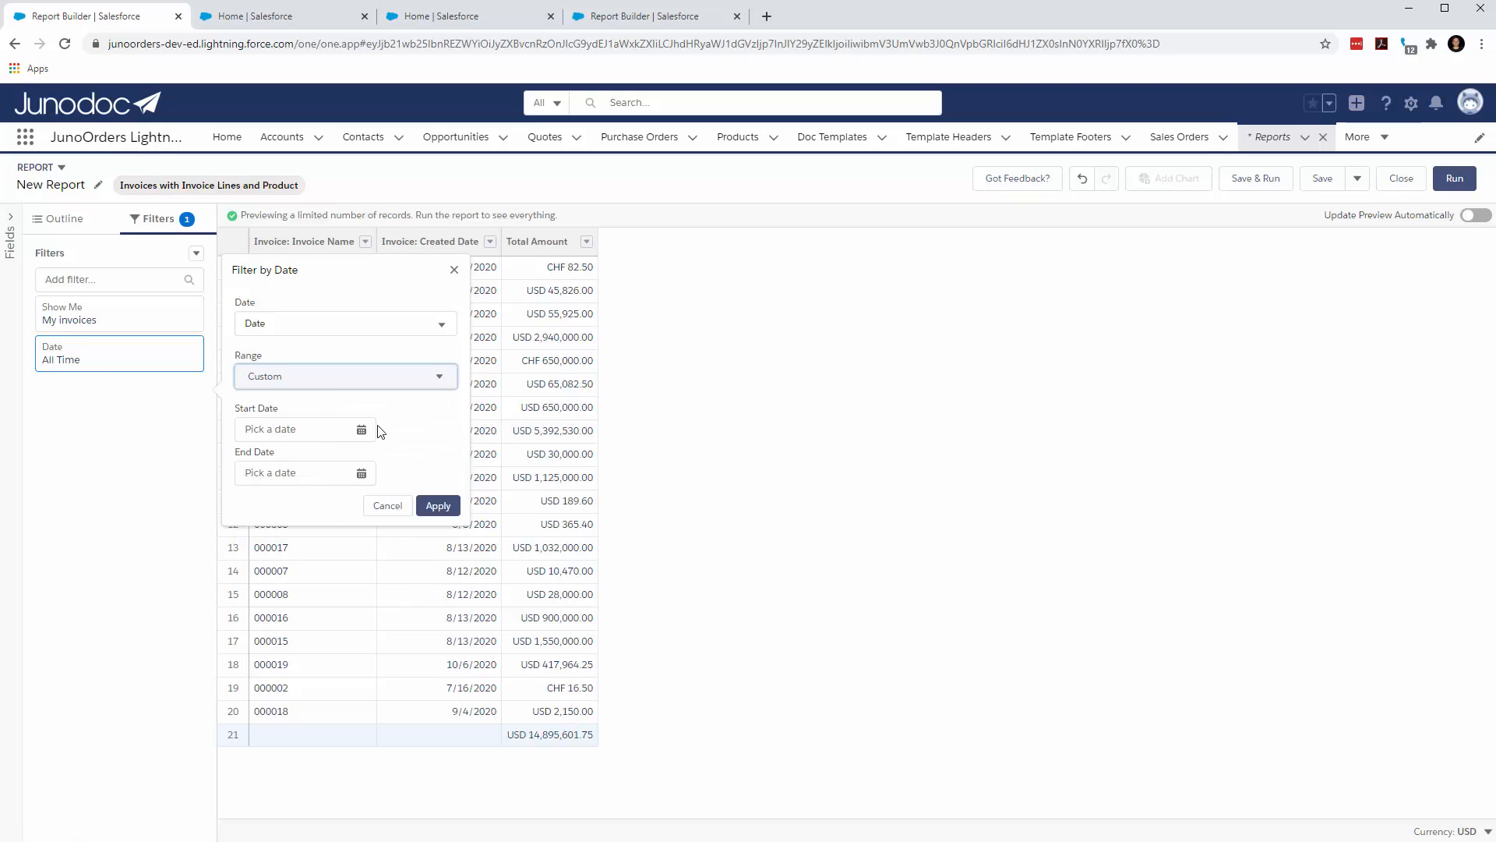
- Set the start date of the custom date filter to 7/1/2020
{"action": "left_click", "coordinate": [309, 424]}
{"action": "left_click", "coordinate": [361, 429]}
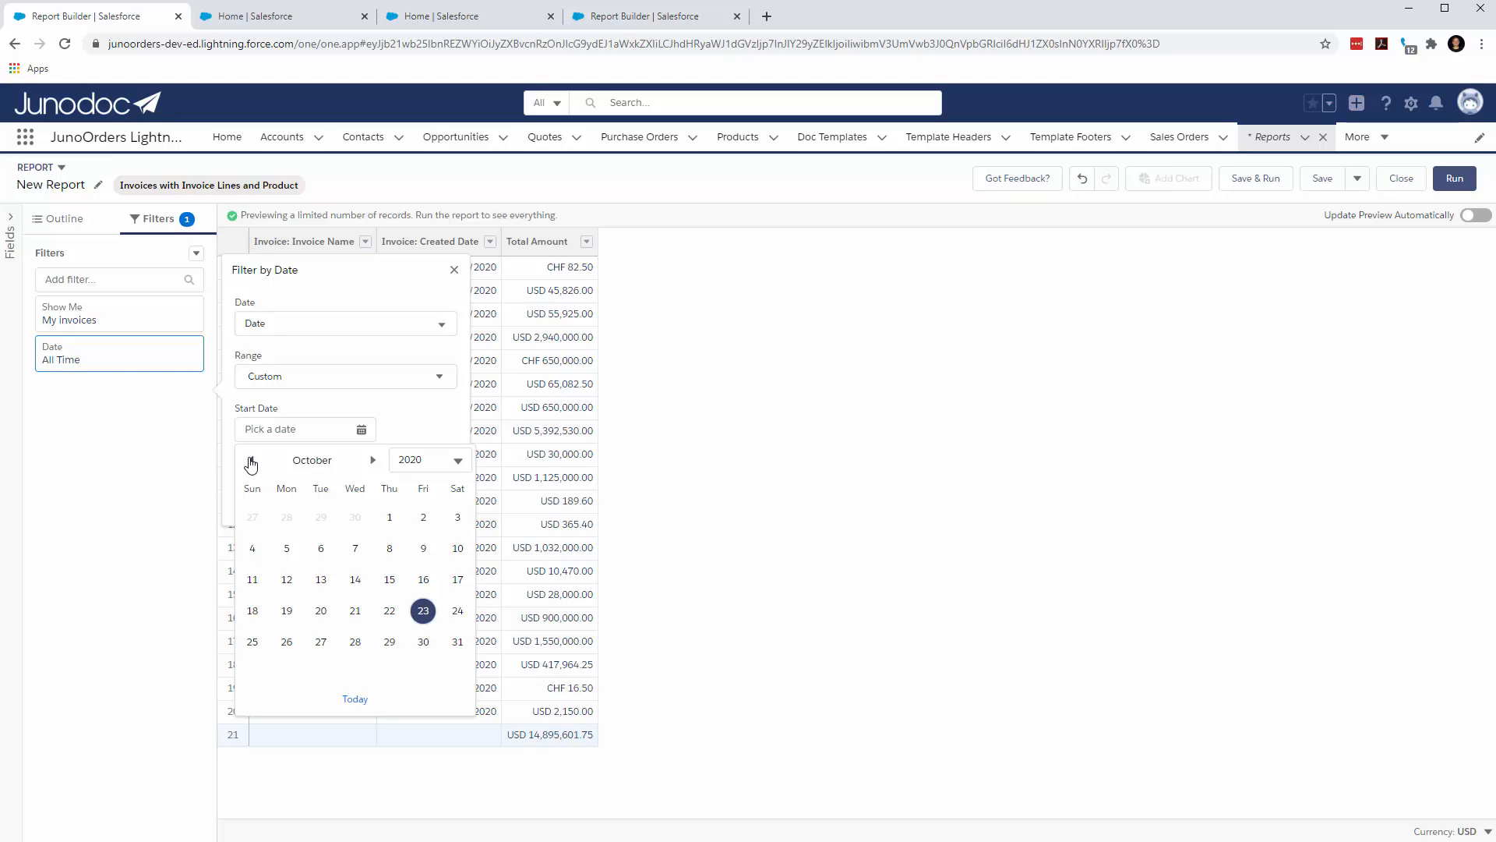
{"action": "left_click", "coordinate": [251, 463]}
{"action": "left_click", "coordinate": [251, 463]}
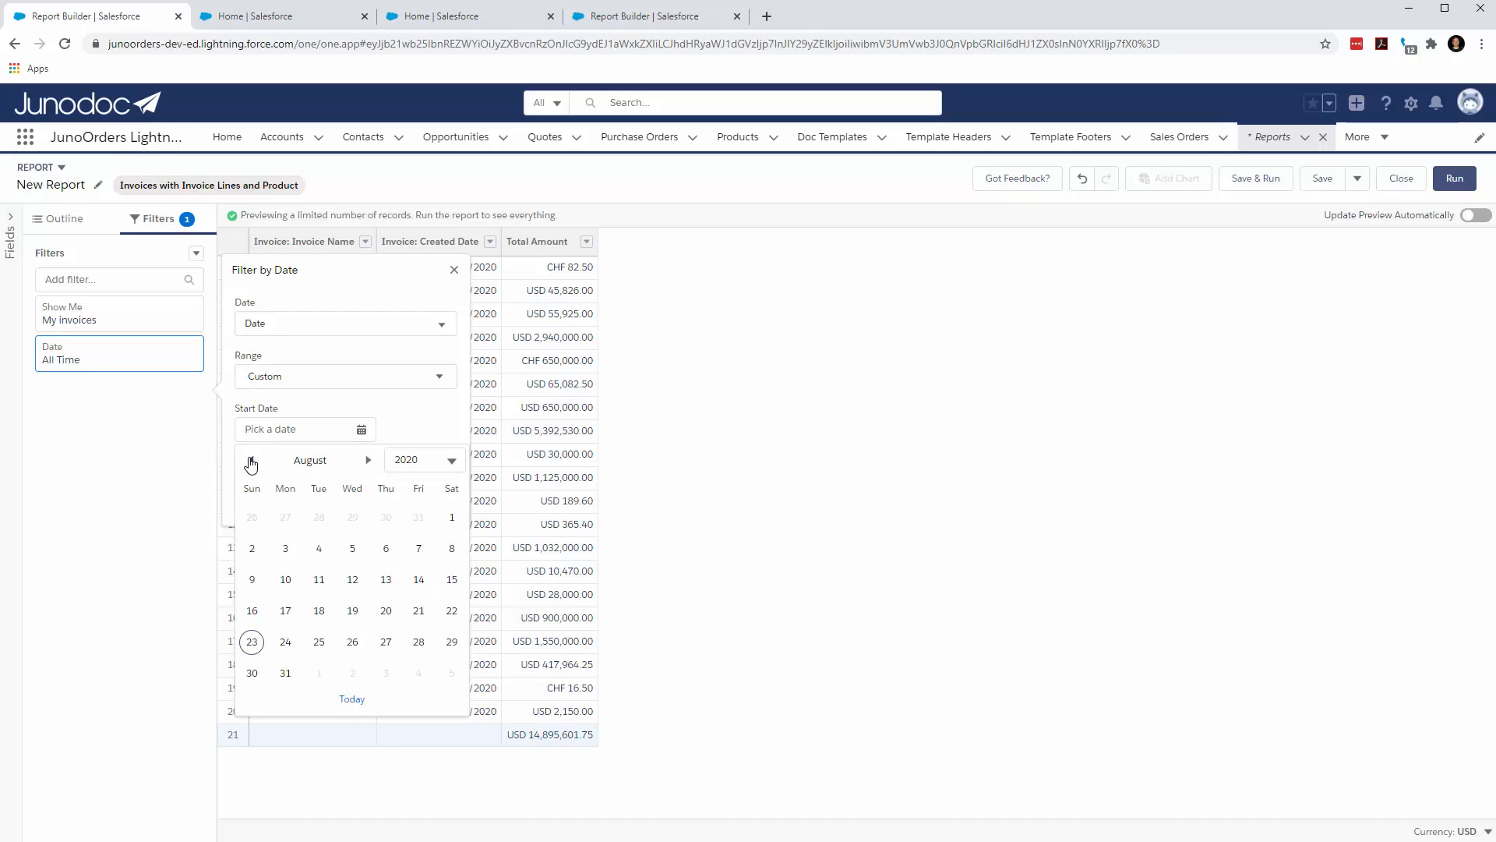
{"action": "left_click", "coordinate": [251, 463]}
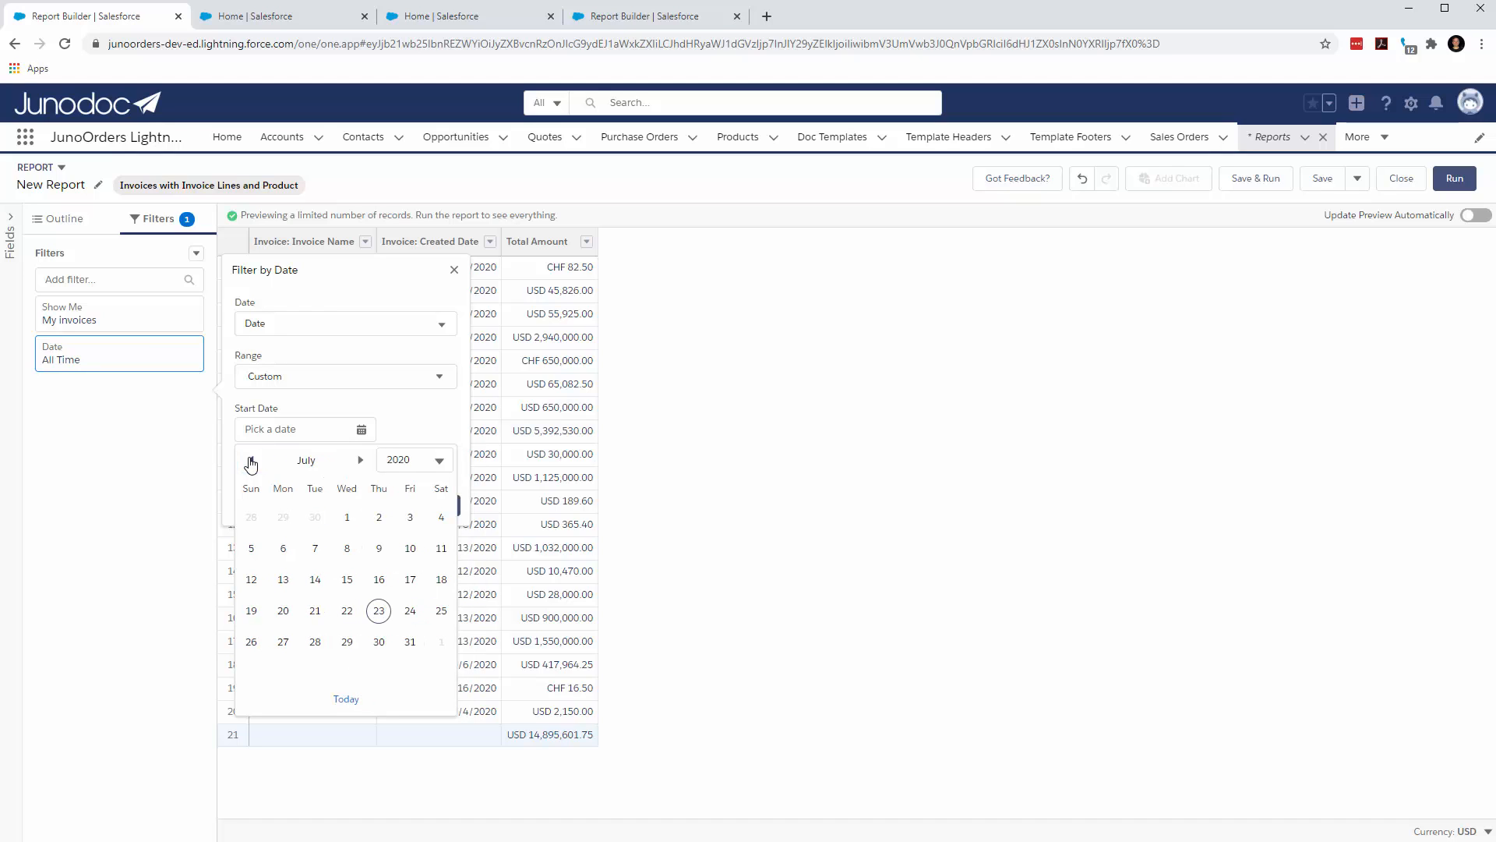
{"action": "left_click", "coordinate": [347, 522]}
- Set the date filter's end date to 9/30/2020, apply the filter and refresh the preview
{"action": "left_click", "coordinate": [361, 474]}
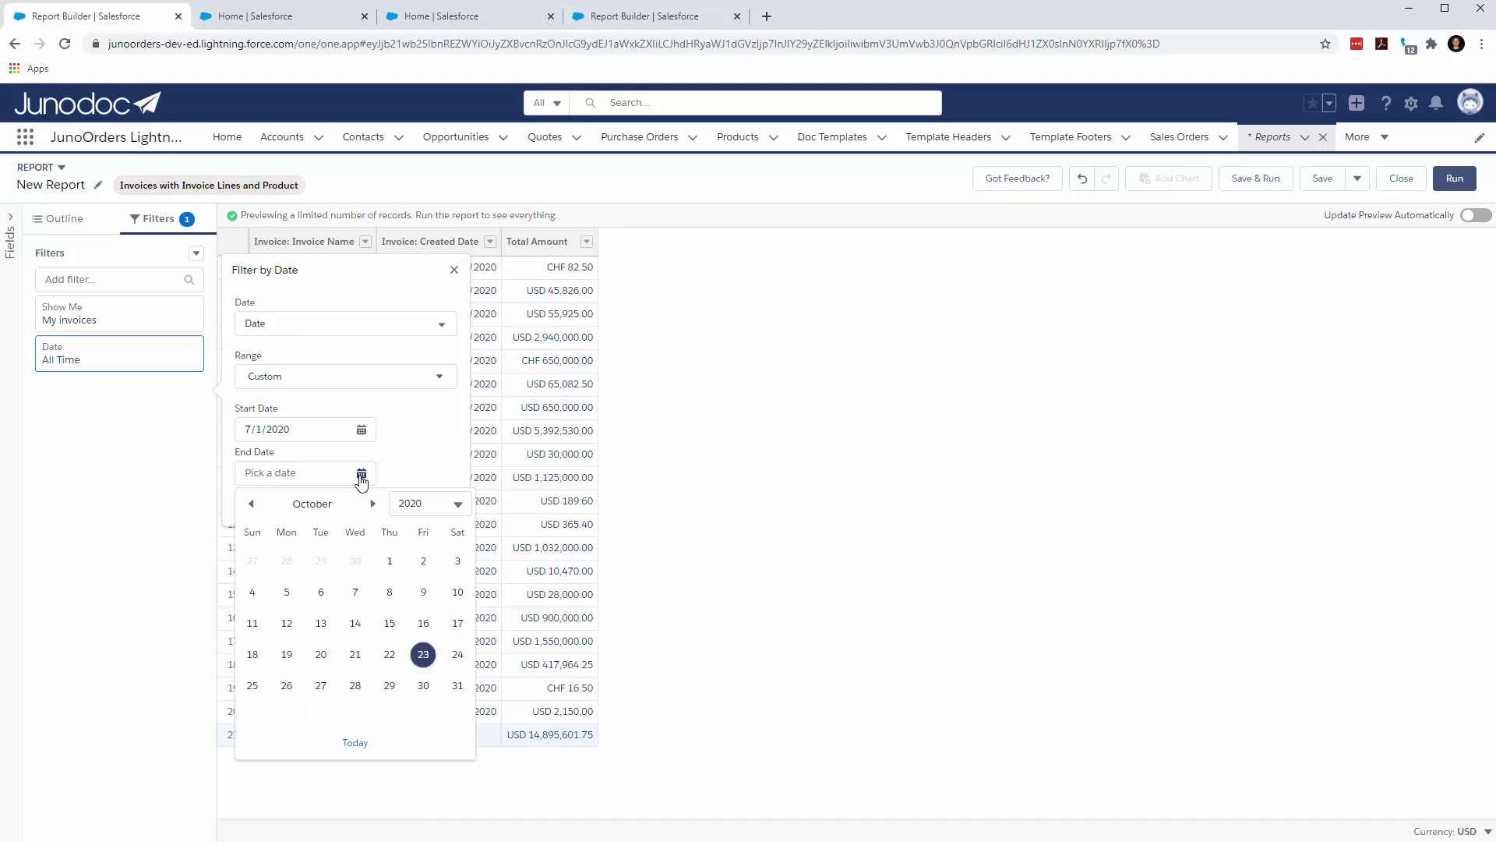
{"action": "left_click", "coordinate": [250, 504]}
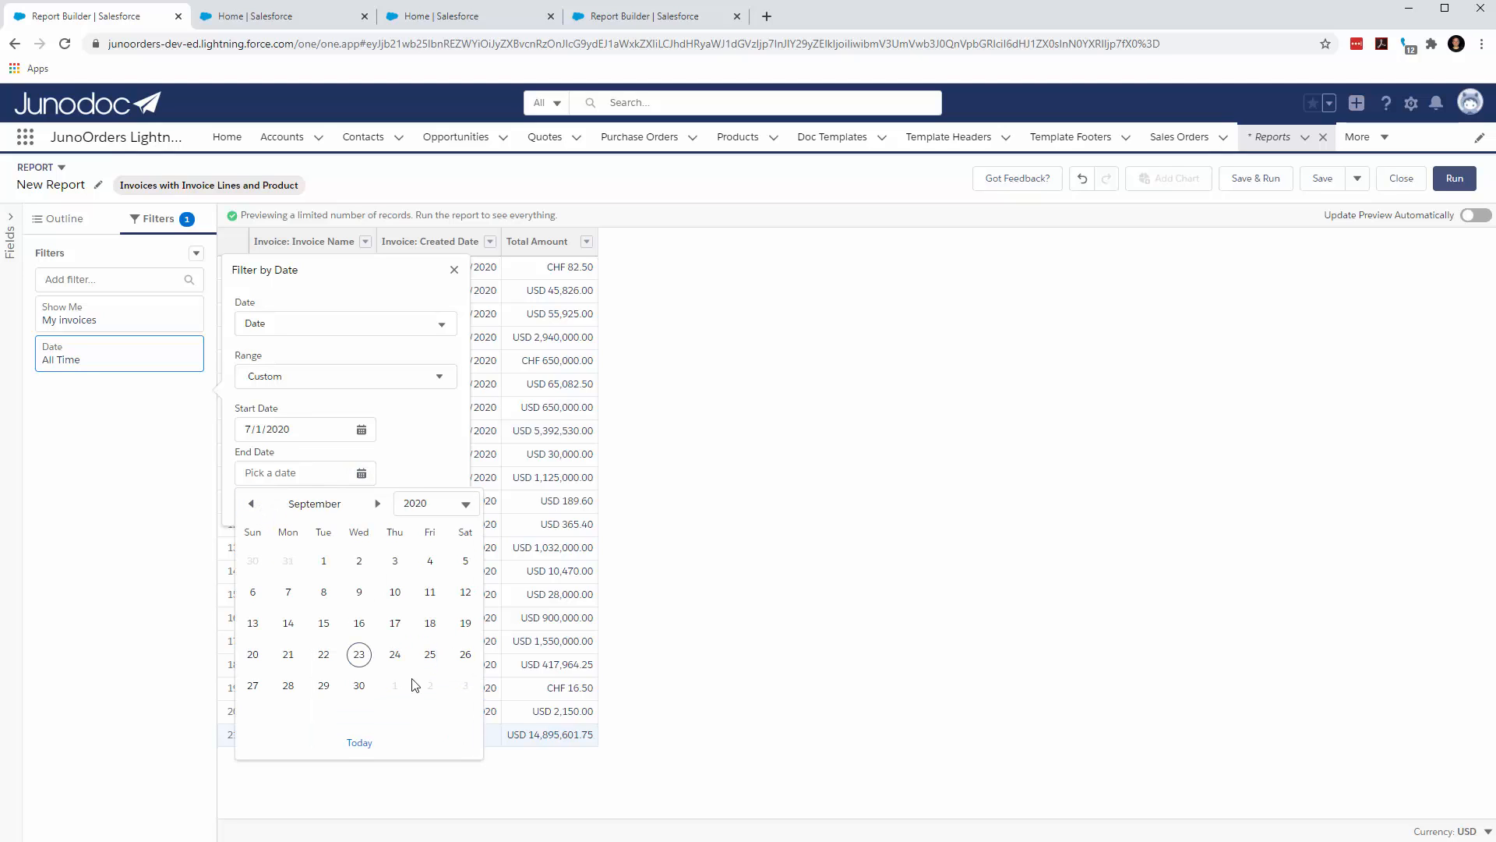
{"action": "left_click", "coordinate": [357, 686]}
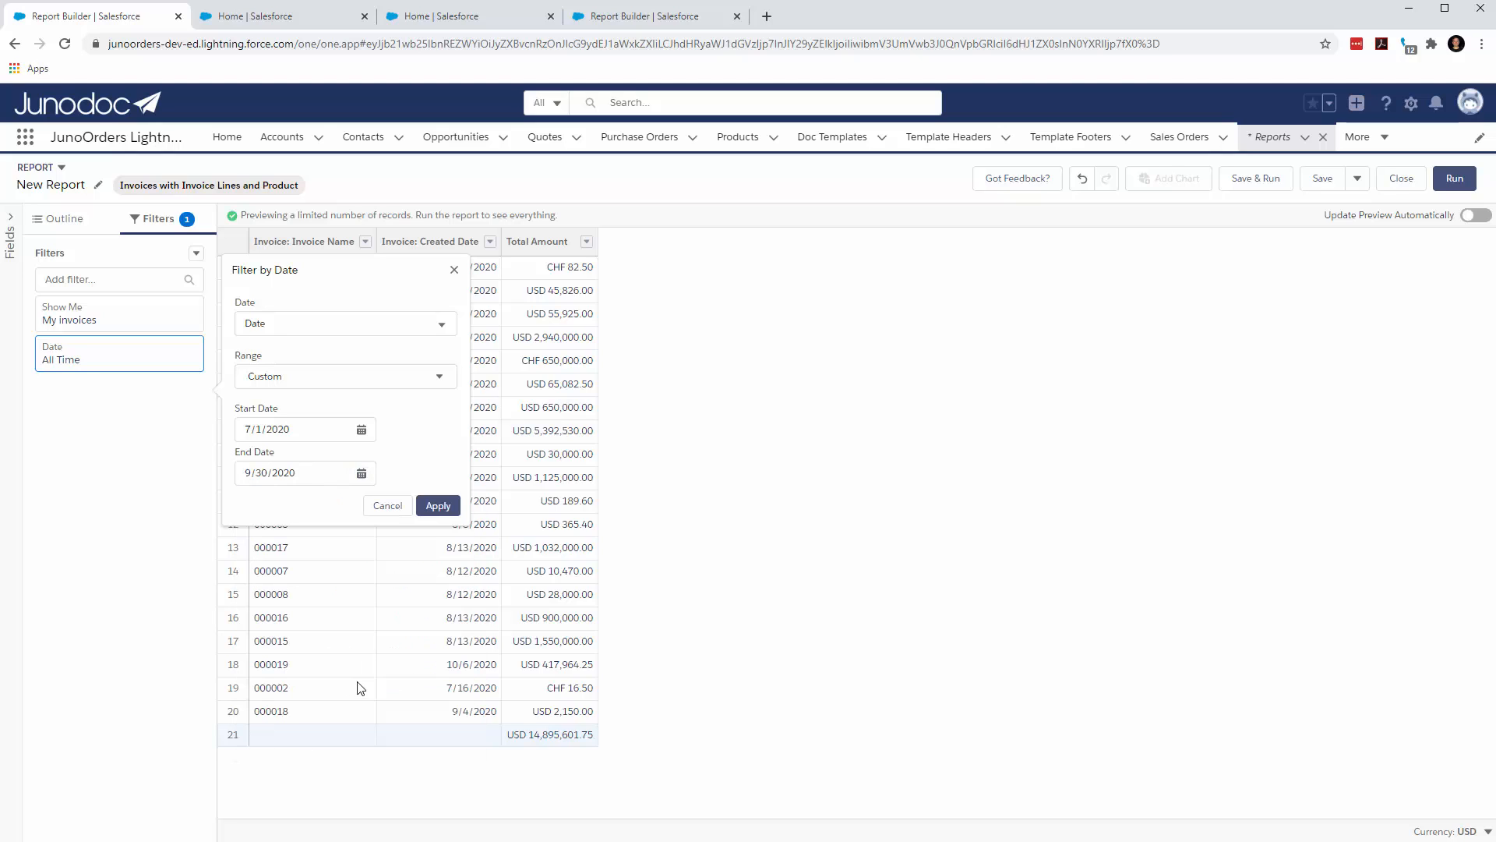
{"action": "left_click", "coordinate": [438, 507]}
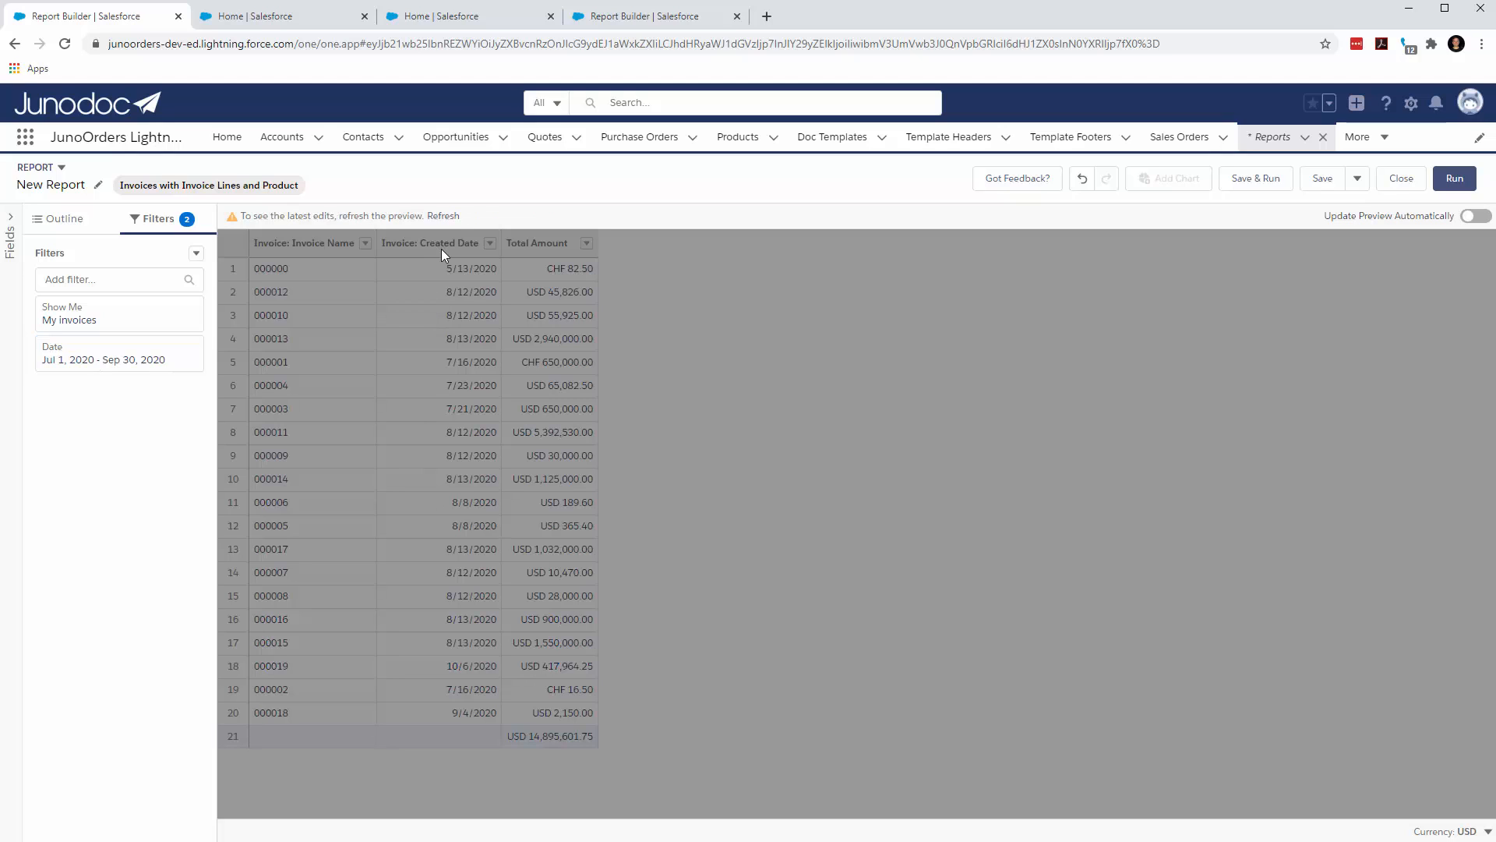
{"action": "left_click", "coordinate": [444, 217]}
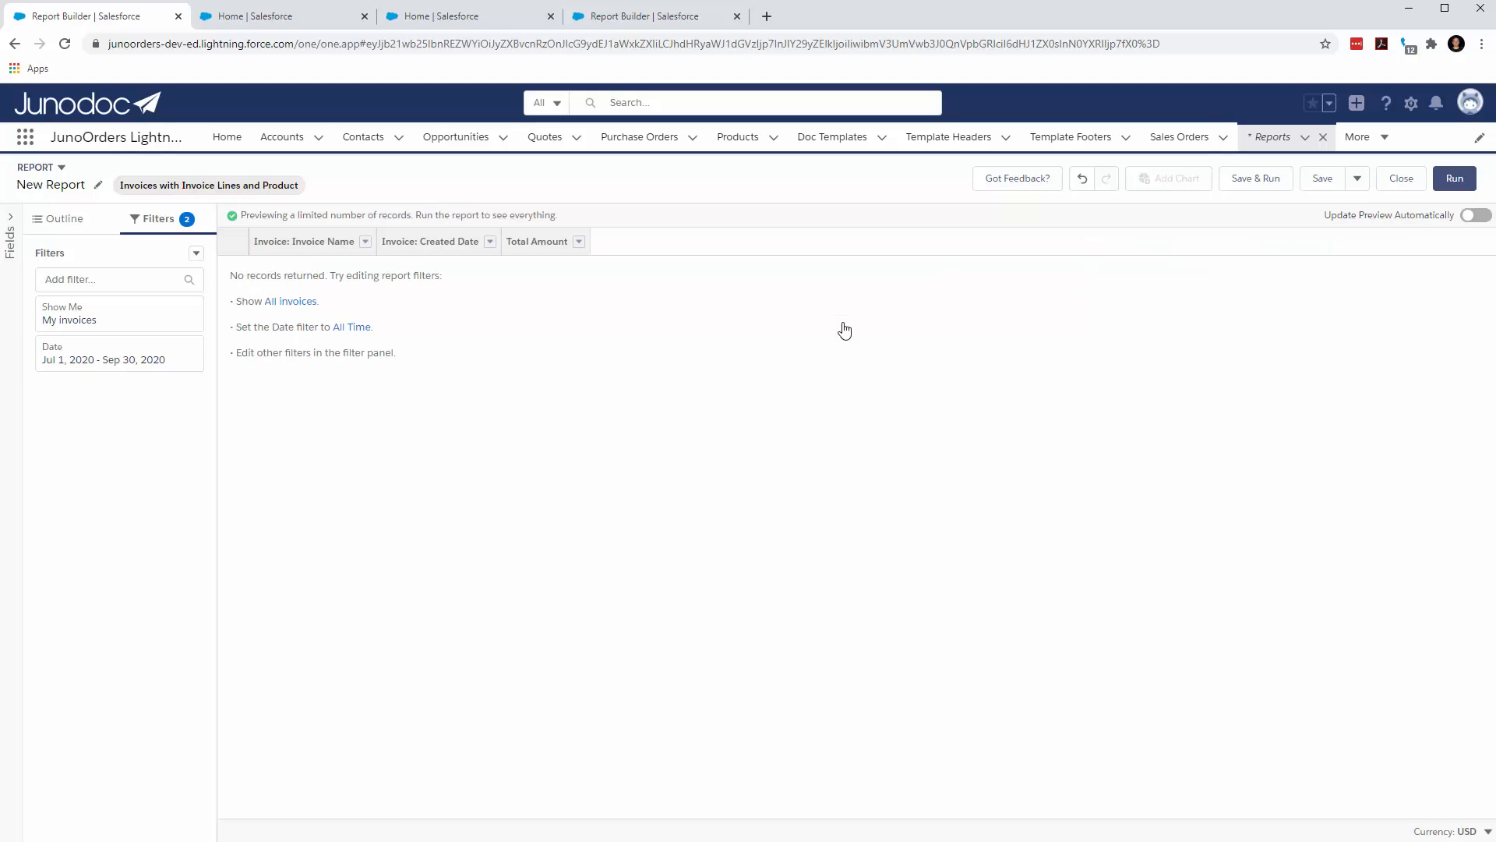
- Base the date filter on Invoice: Created Date instead of Date, apply it and refresh the preview
{"action": "left_click", "coordinate": [89, 367]}
{"action": "left_click", "coordinate": [274, 288]}
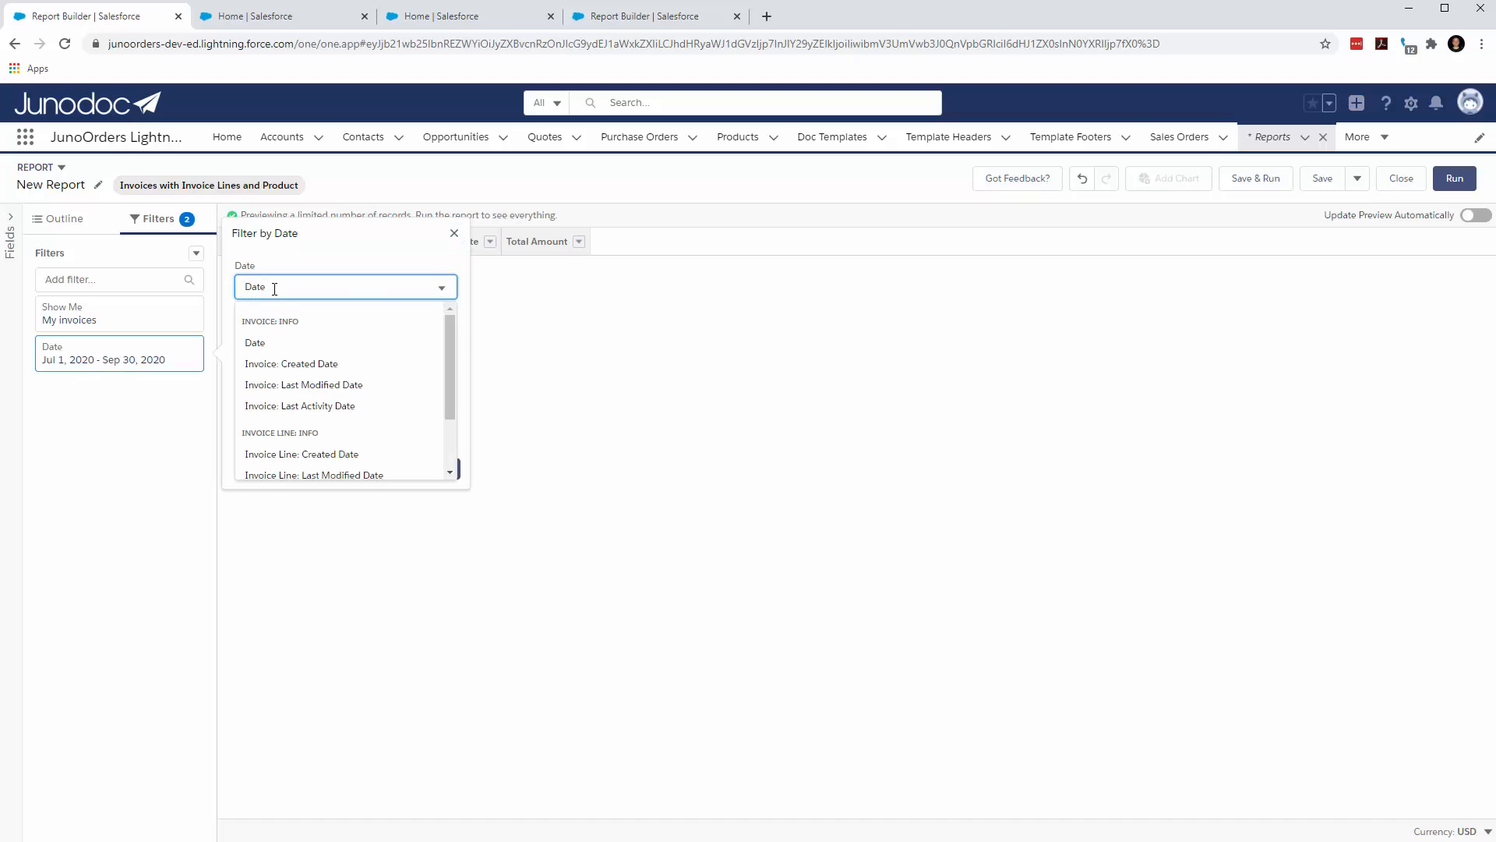
{"action": "left_click", "coordinate": [293, 363]}
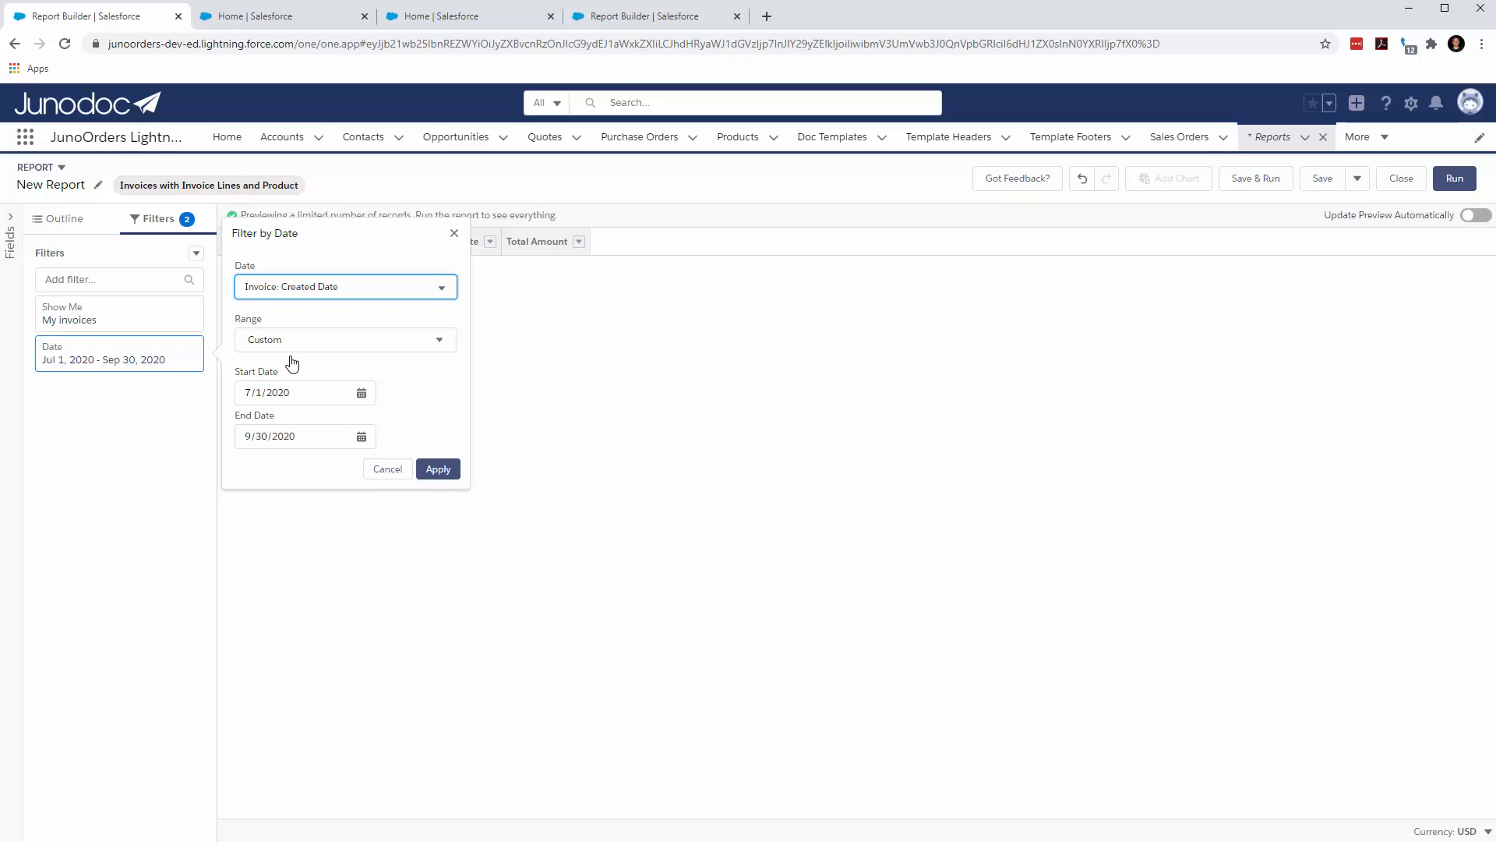
{"action": "left_click", "coordinate": [430, 470]}
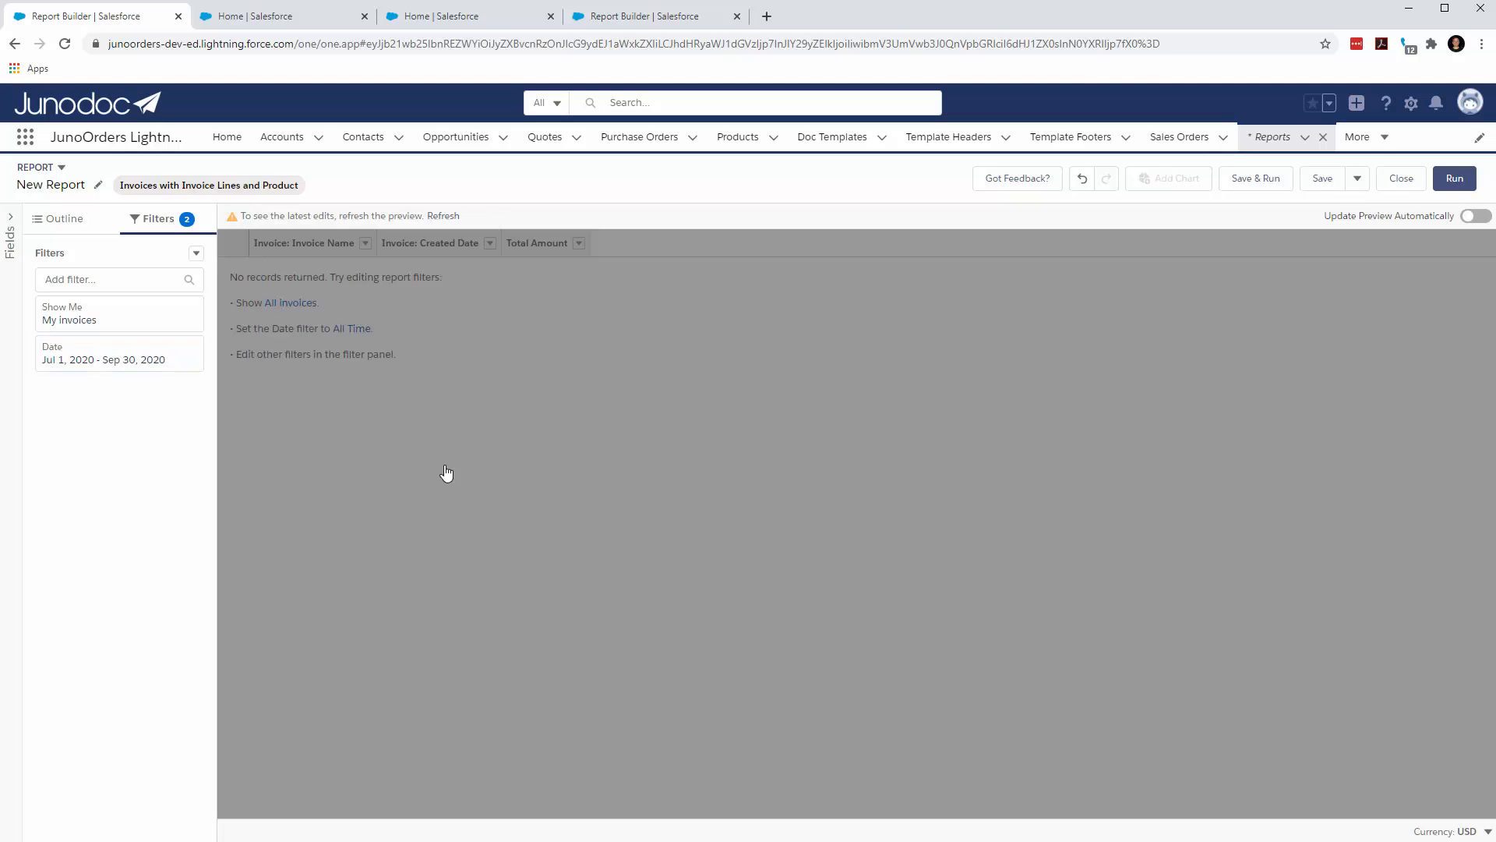
{"action": "left_click", "coordinate": [443, 218]}
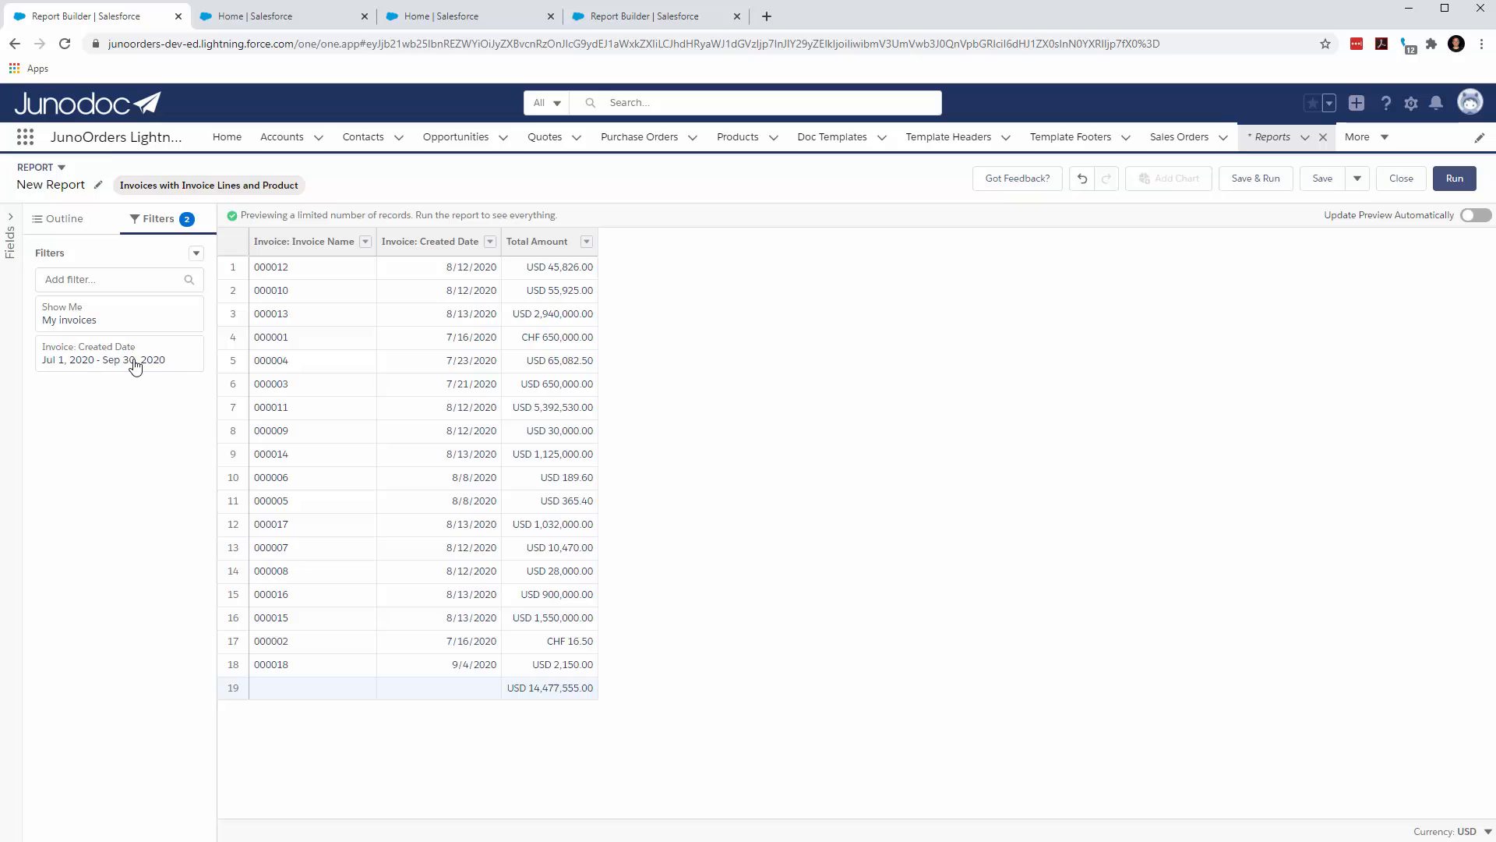
- Add the Account column to the report, place it ahead of Invoice: Invoice Name and refresh the preview
{"action": "left_click", "coordinate": [69, 222]}
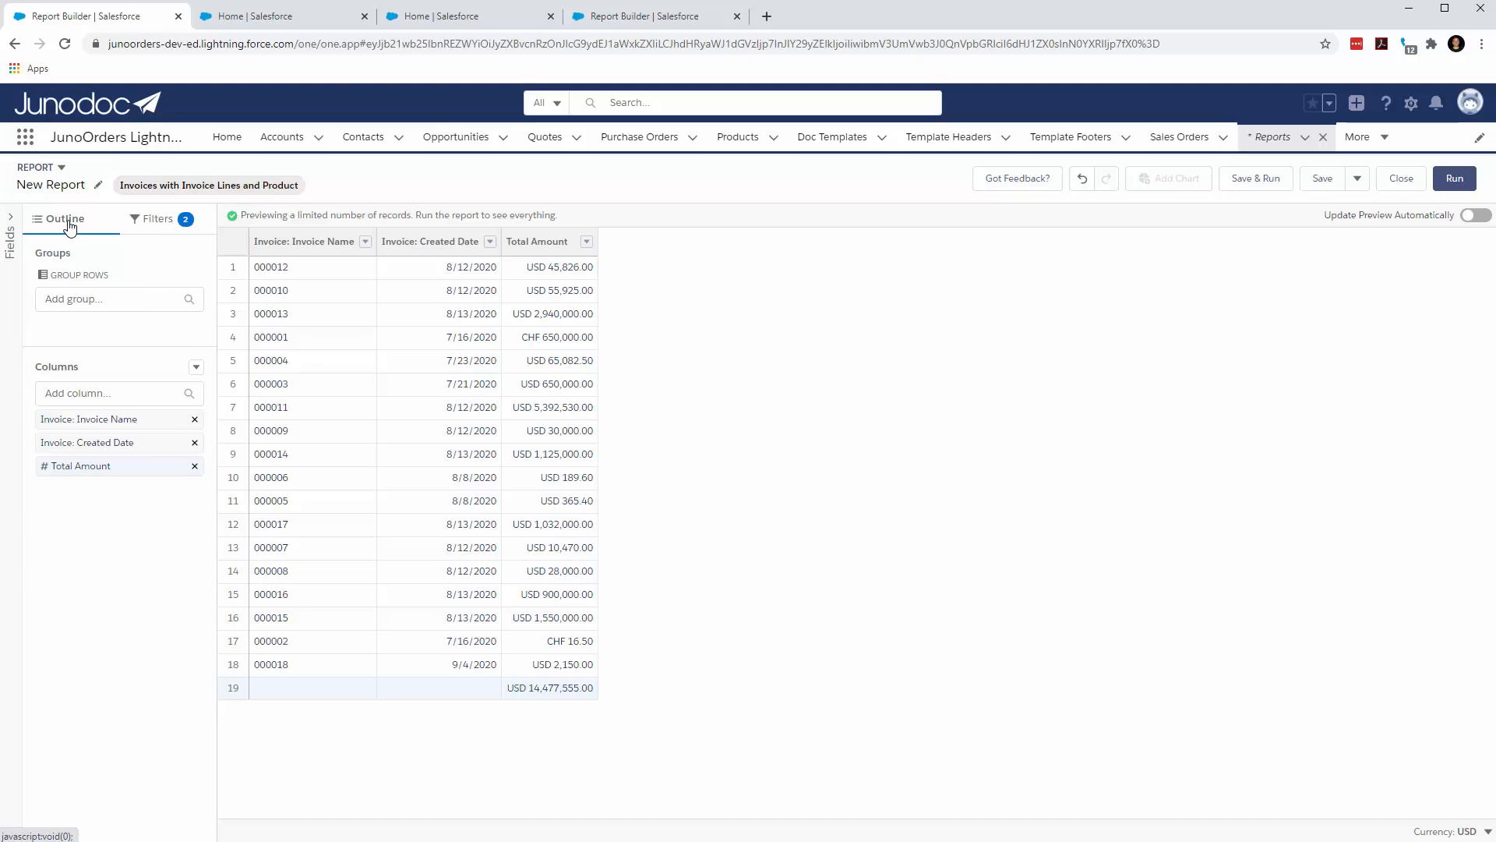
{"action": "left_click", "coordinate": [70, 392]}
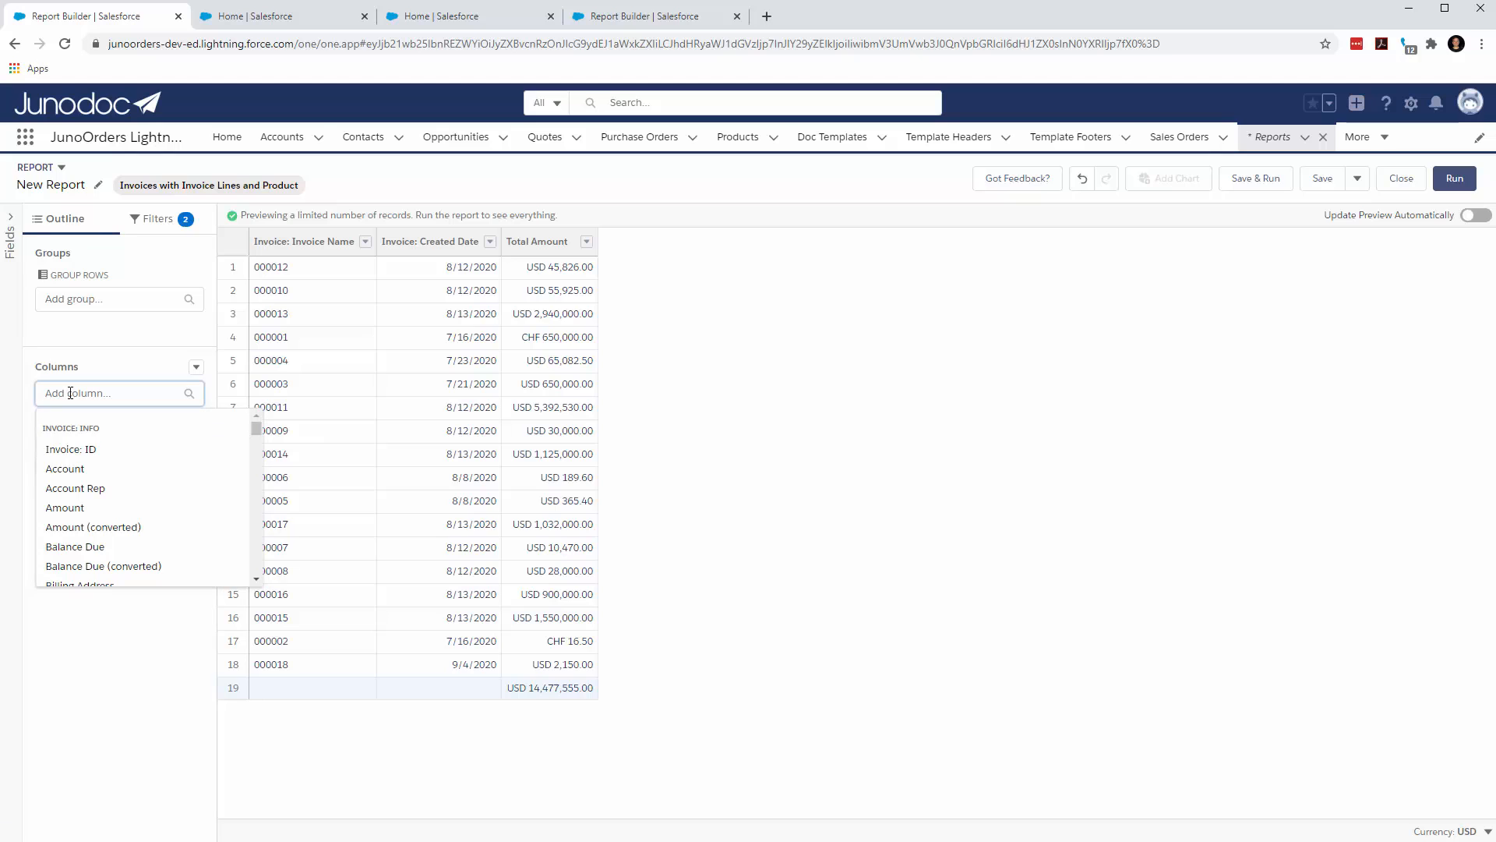
{"action": "left_click", "coordinate": [67, 468]}
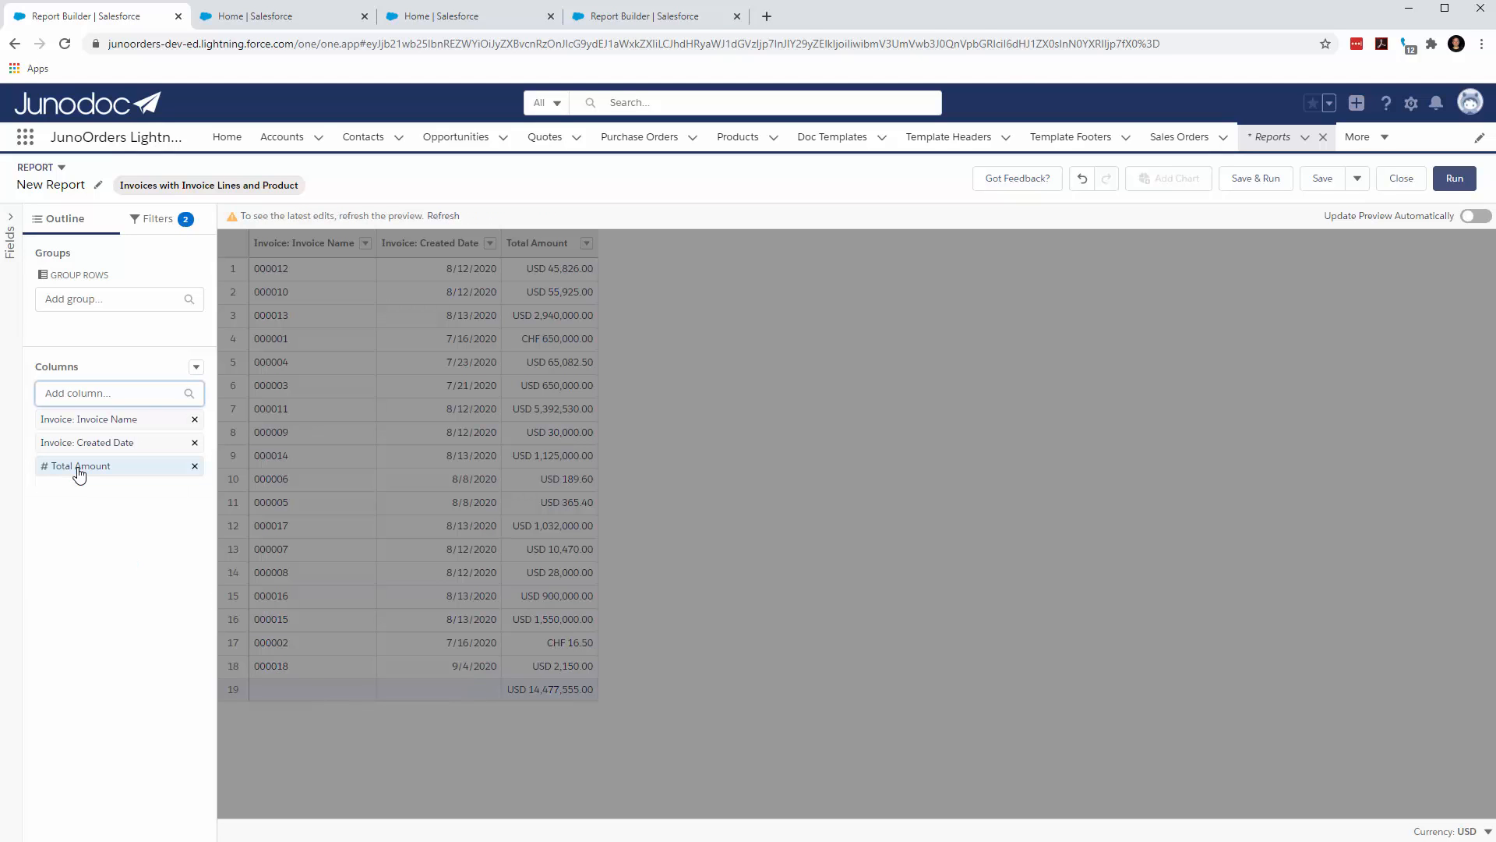
{"action": "left_click", "coordinate": [453, 218]}
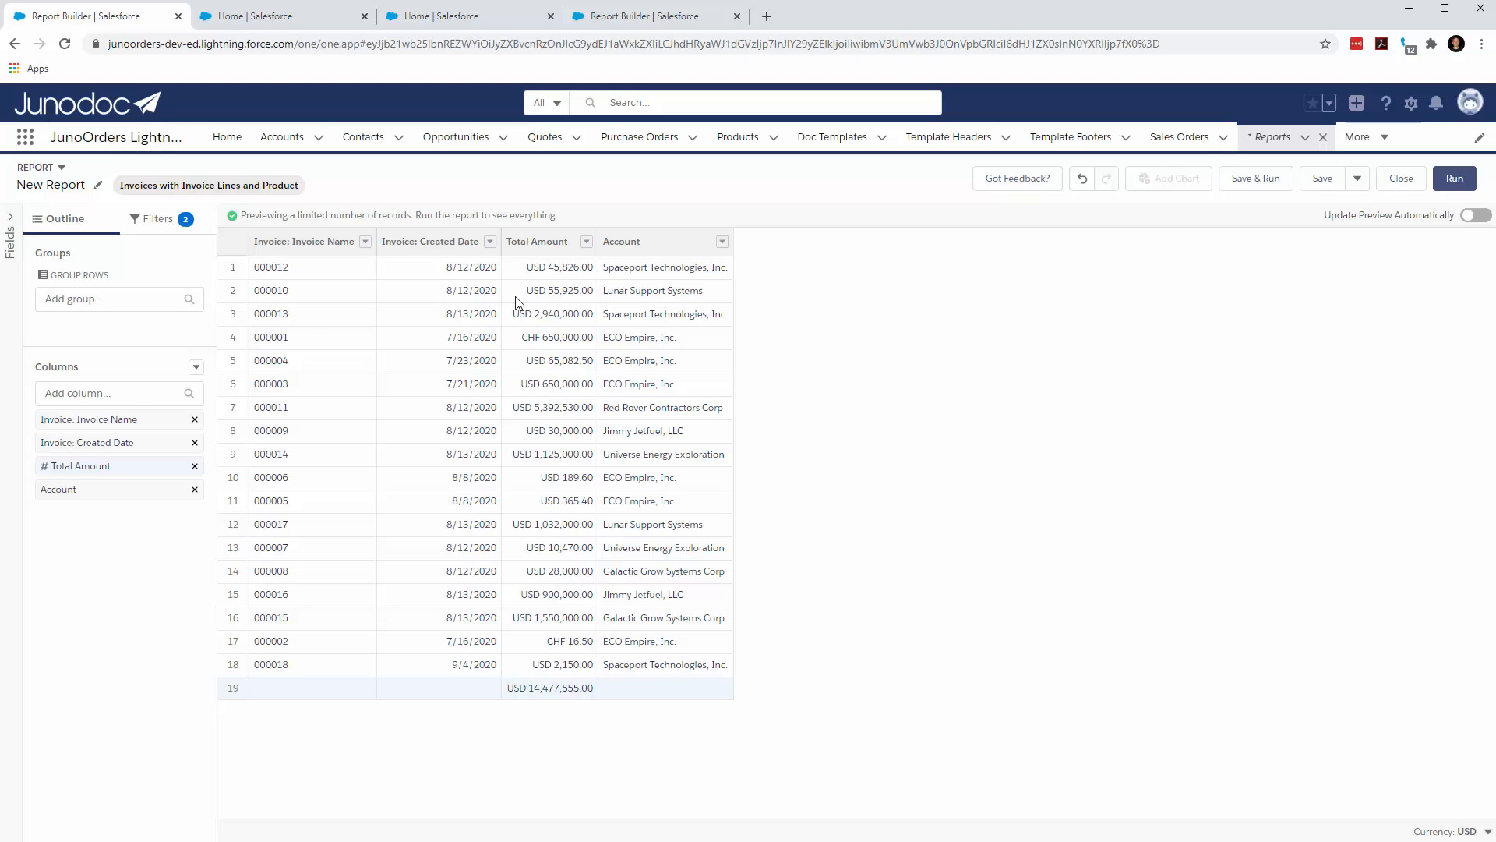
{"action": "left_click_drag", "start_coordinate": [635, 257], "coordinate": [310, 250]}
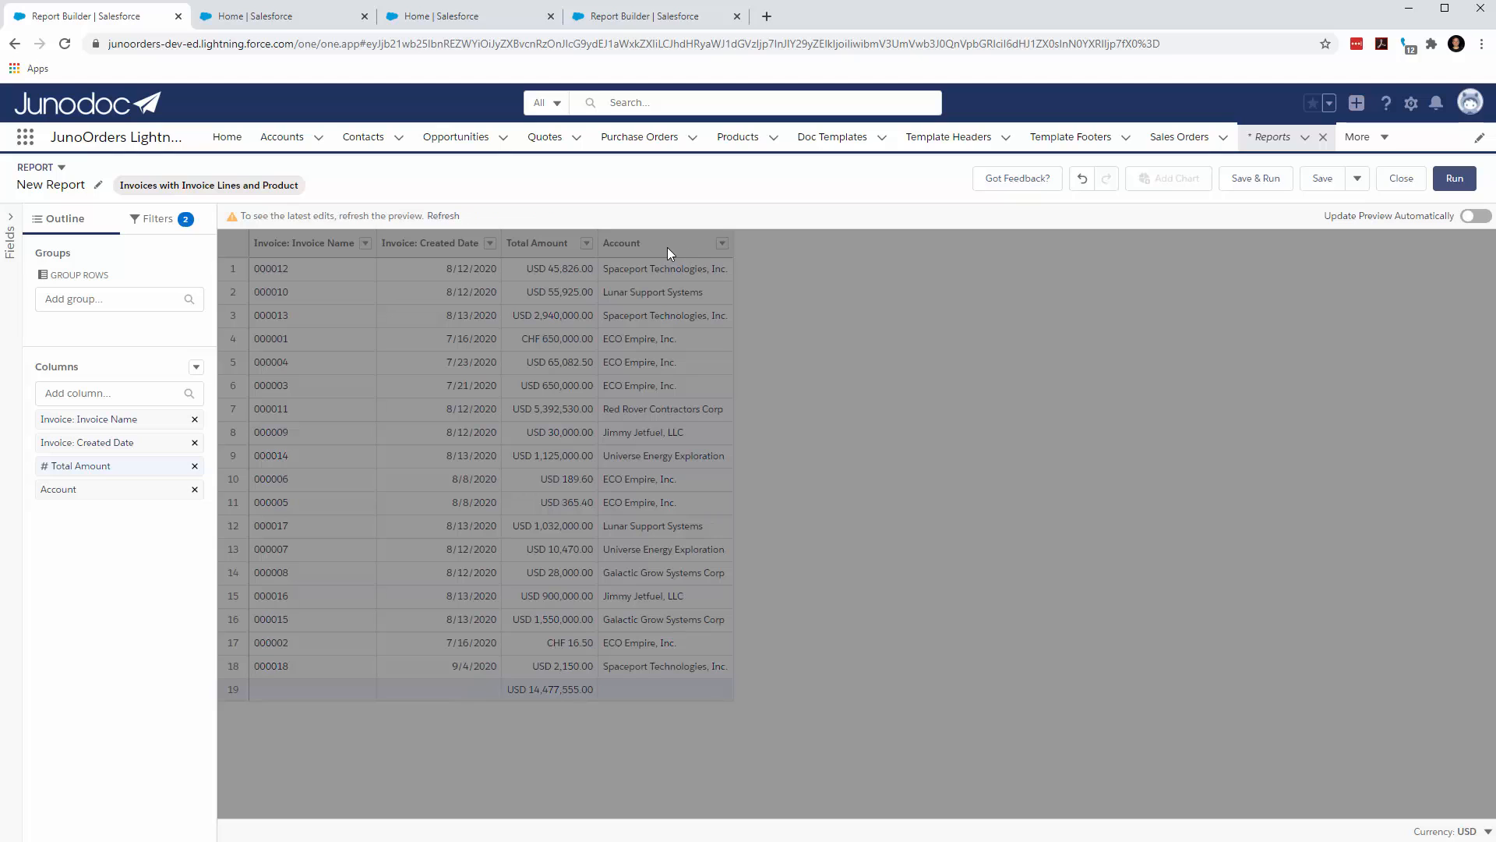
{"action": "left_click", "coordinate": [441, 217]}
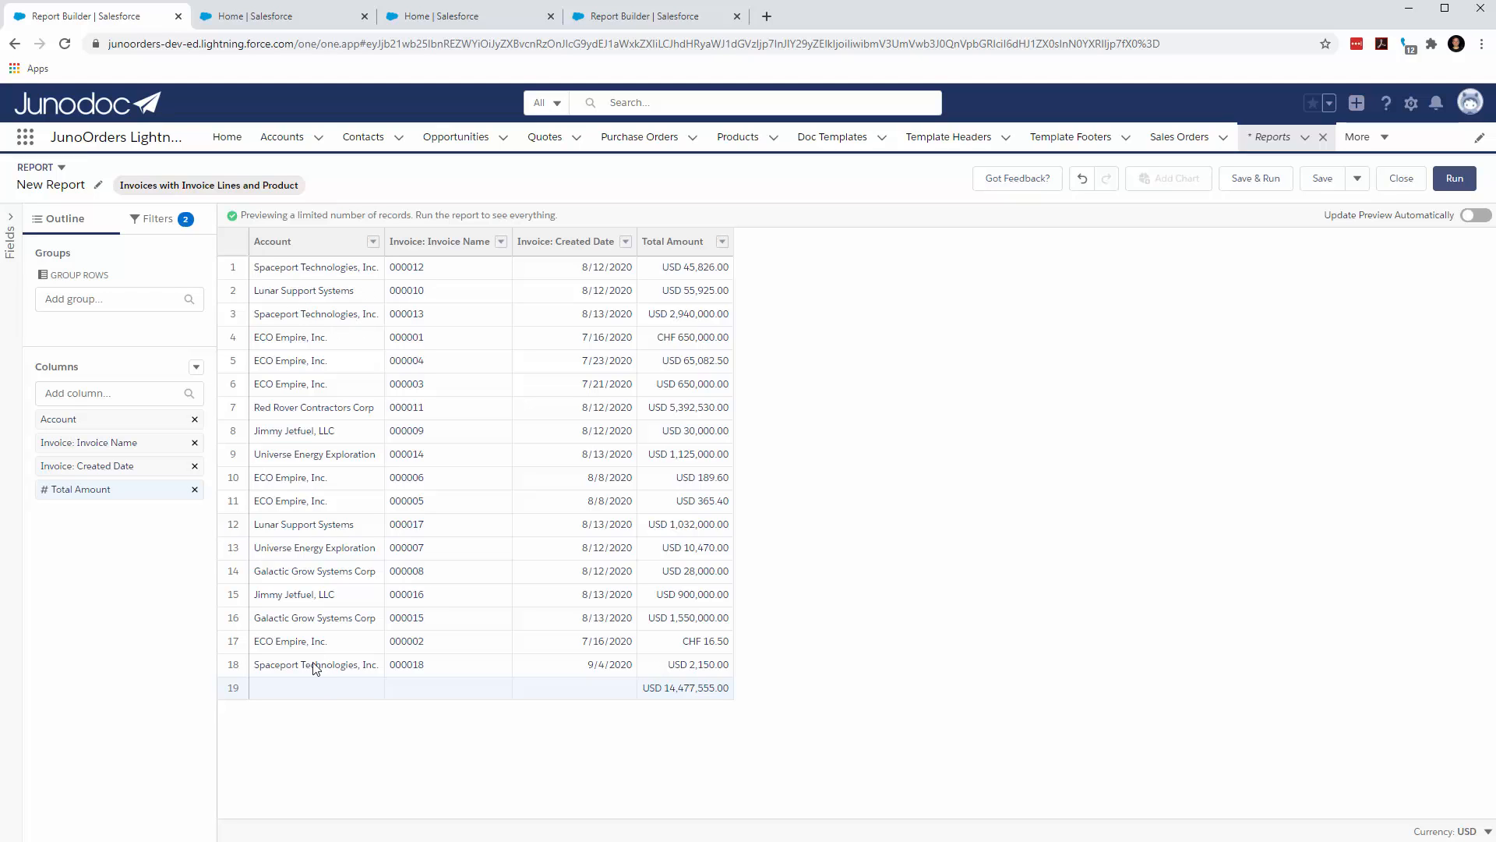
- Group the report rows by Account, refresh the preview and review the grouped invoices with their subtotals
{"action": "left_click", "coordinate": [71, 298]}
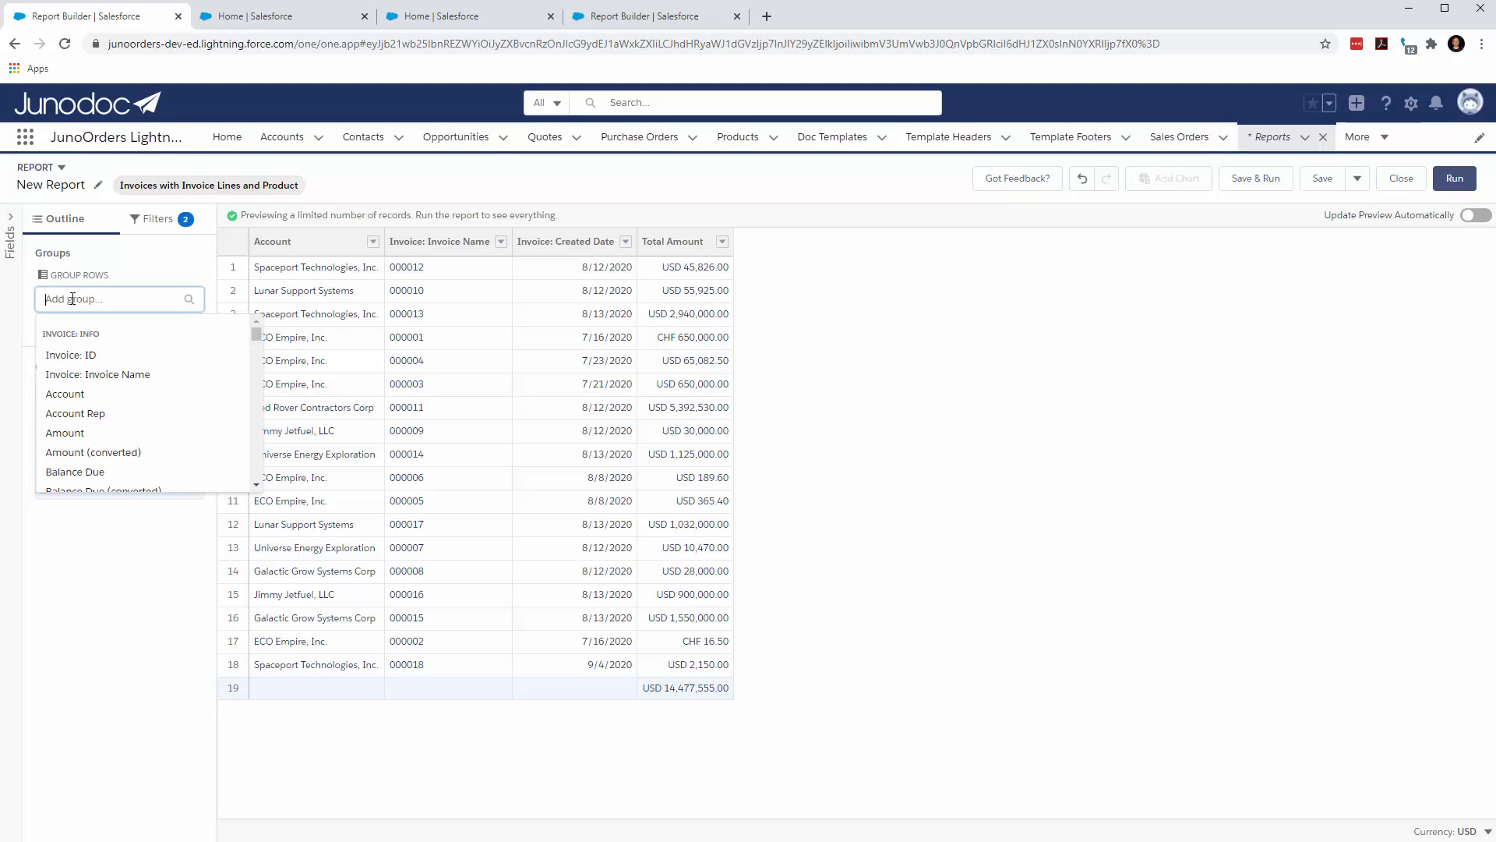
{"action": "type", "text": "ac"}
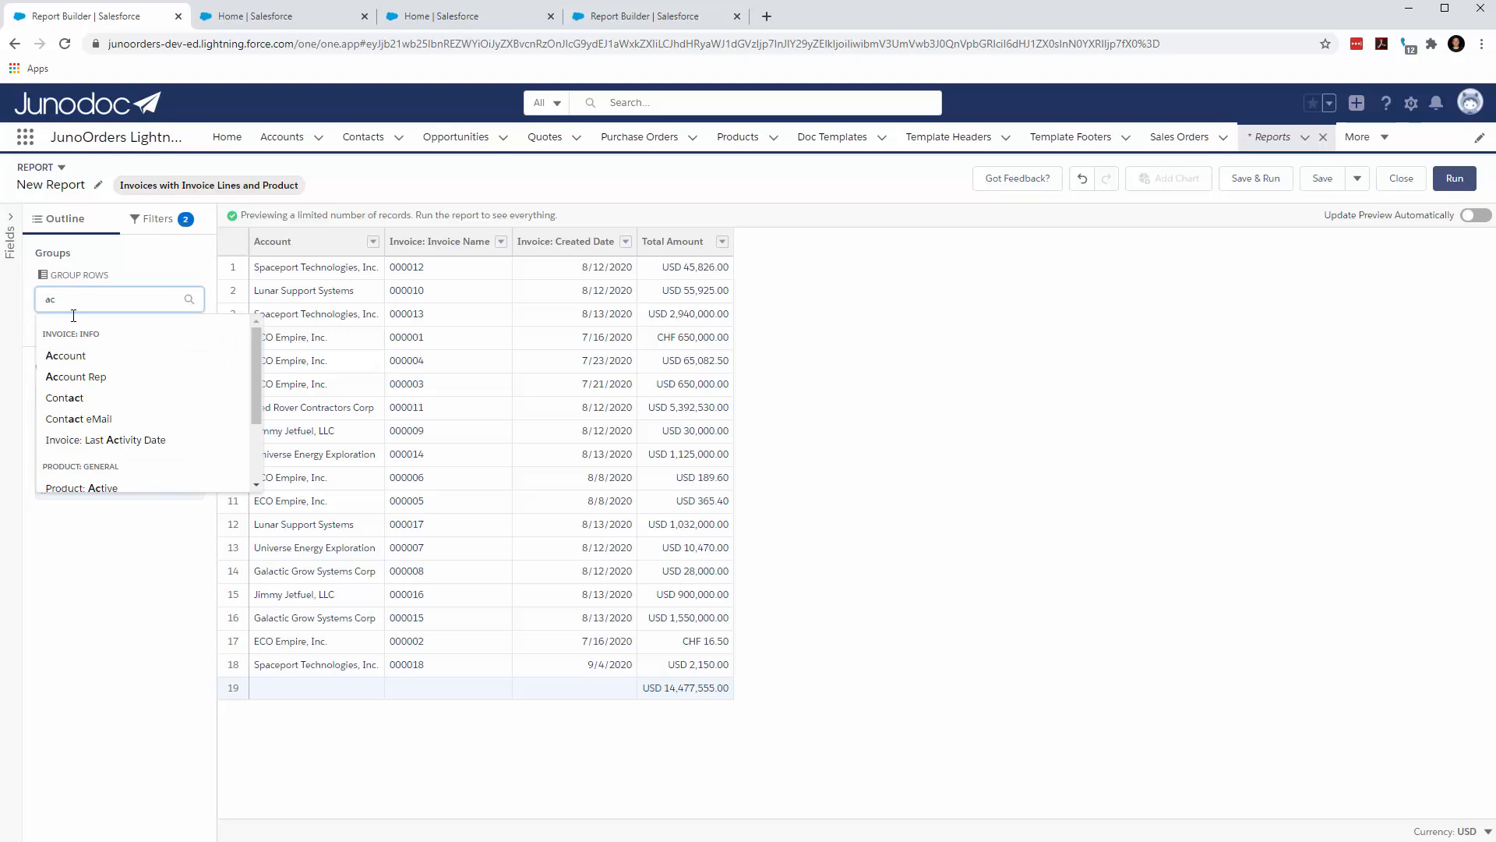
{"action": "left_click", "coordinate": [72, 356]}
{"action": "left_click", "coordinate": [448, 217]}
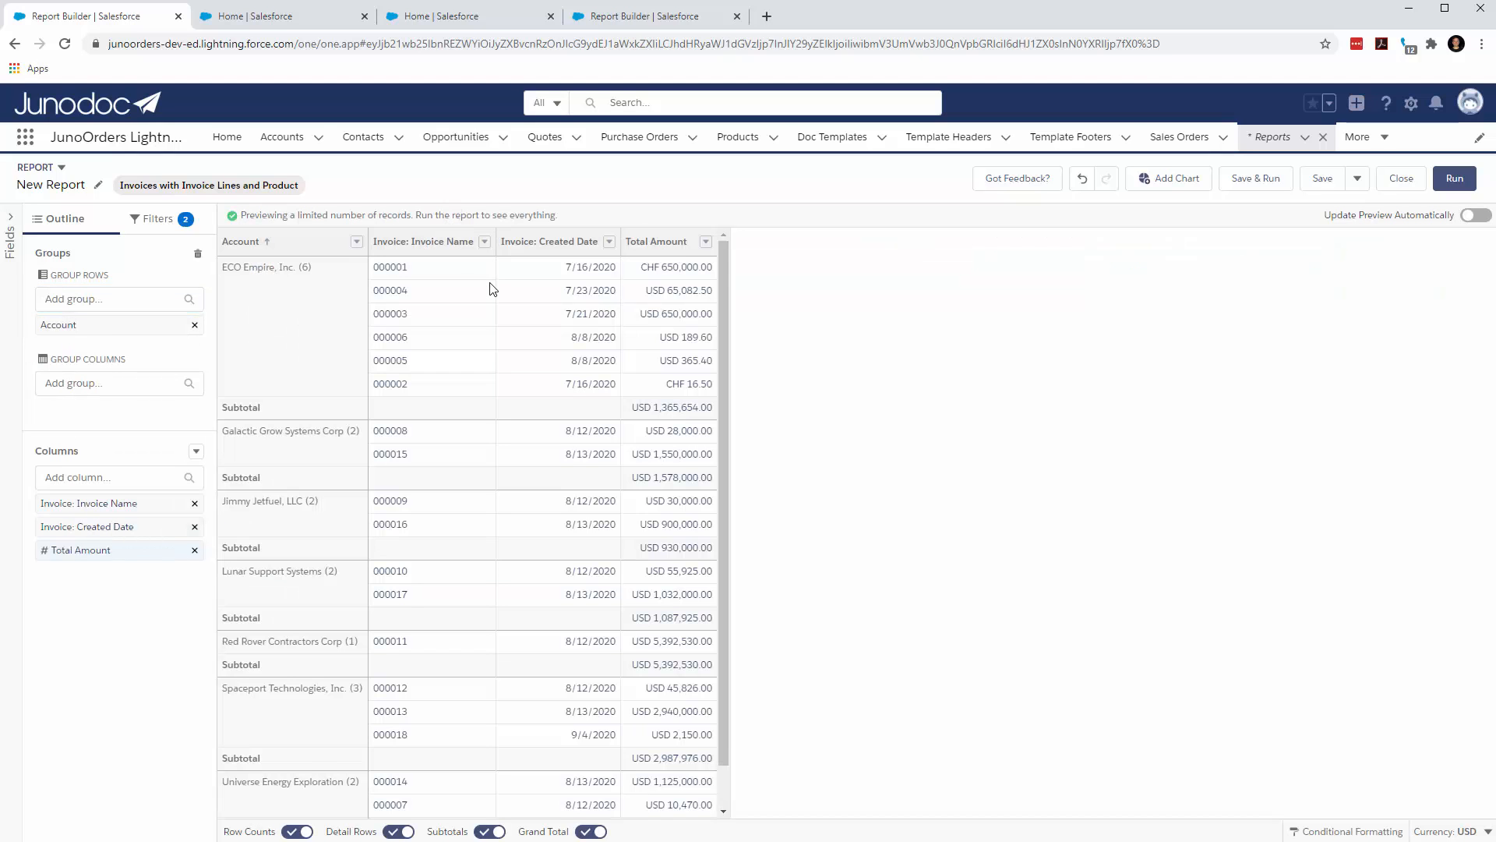
{"action": "scroll", "coordinate": [491, 288], "scroll_direction": "down", "scroll_amount": 2}
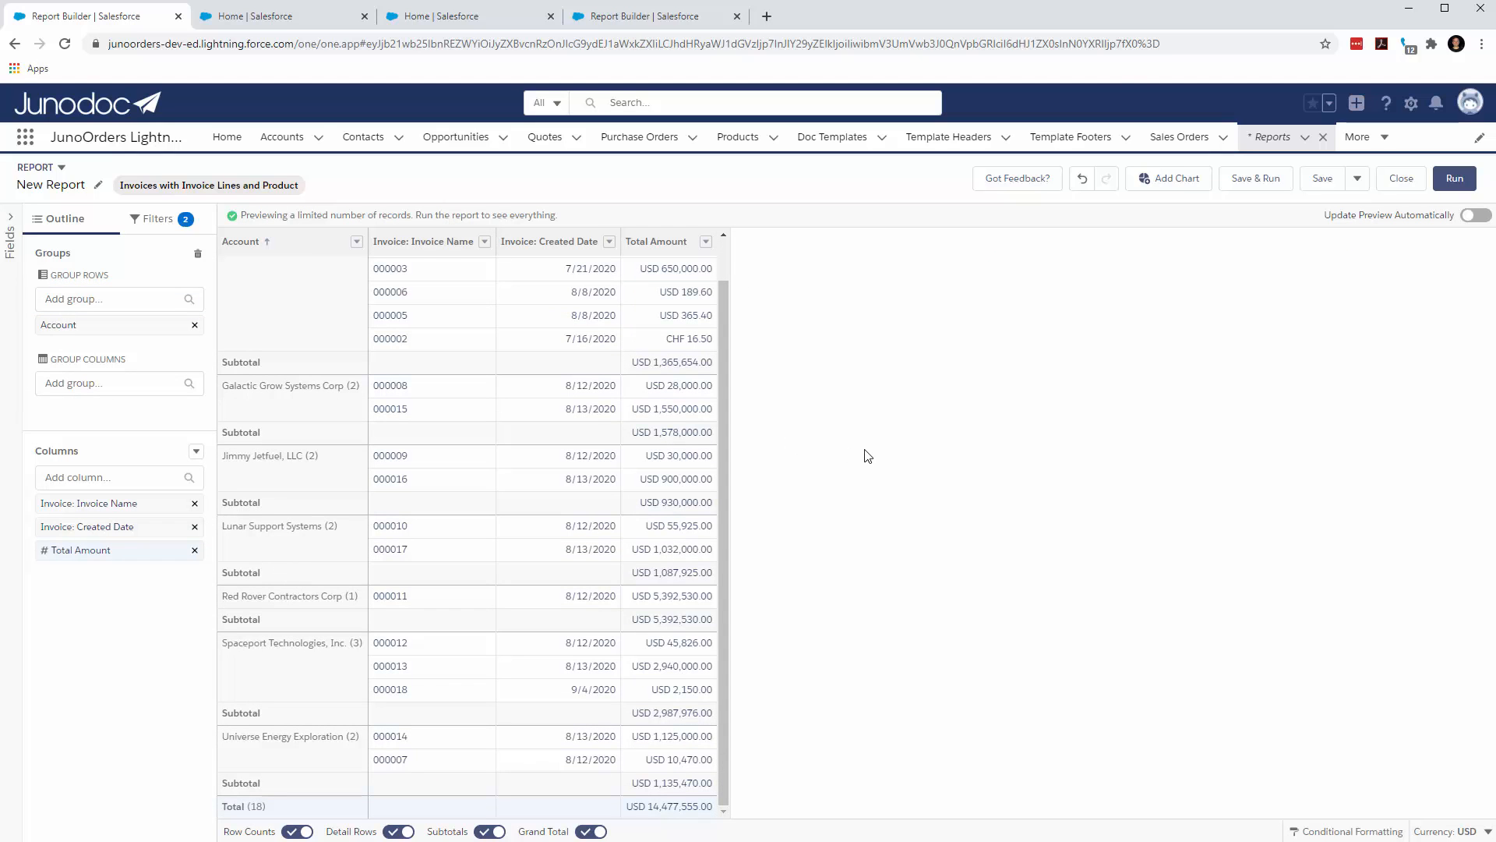
{"action": "scroll", "coordinate": [467, 380], "scroll_direction": "up", "scroll_amount": 1}
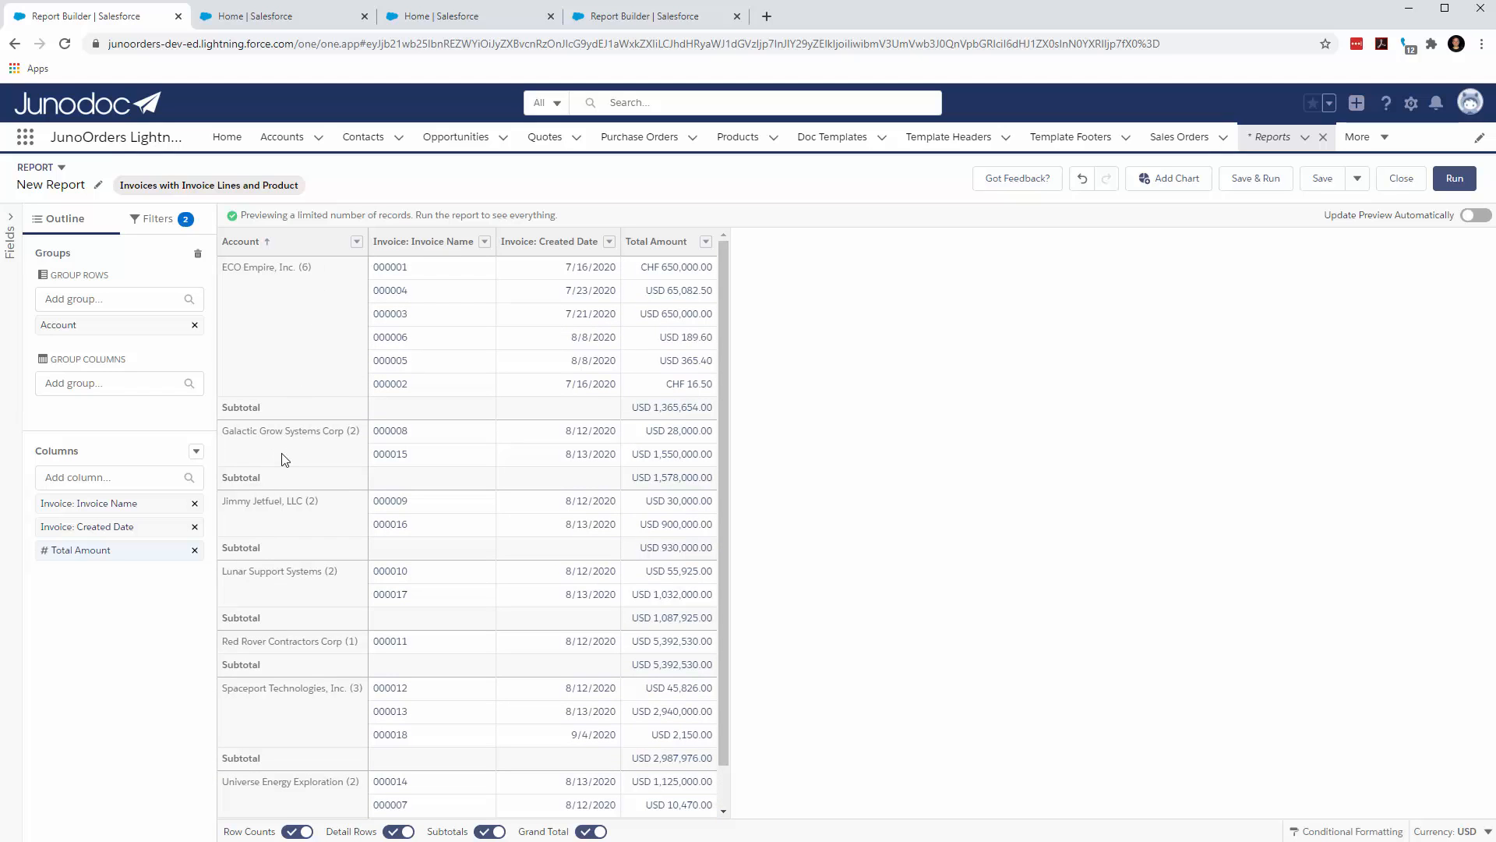
- Start saving and running the report, naming it "Invoices By Date and Customer" and generating its unique name
{"action": "left_click", "coordinate": [1267, 181]}
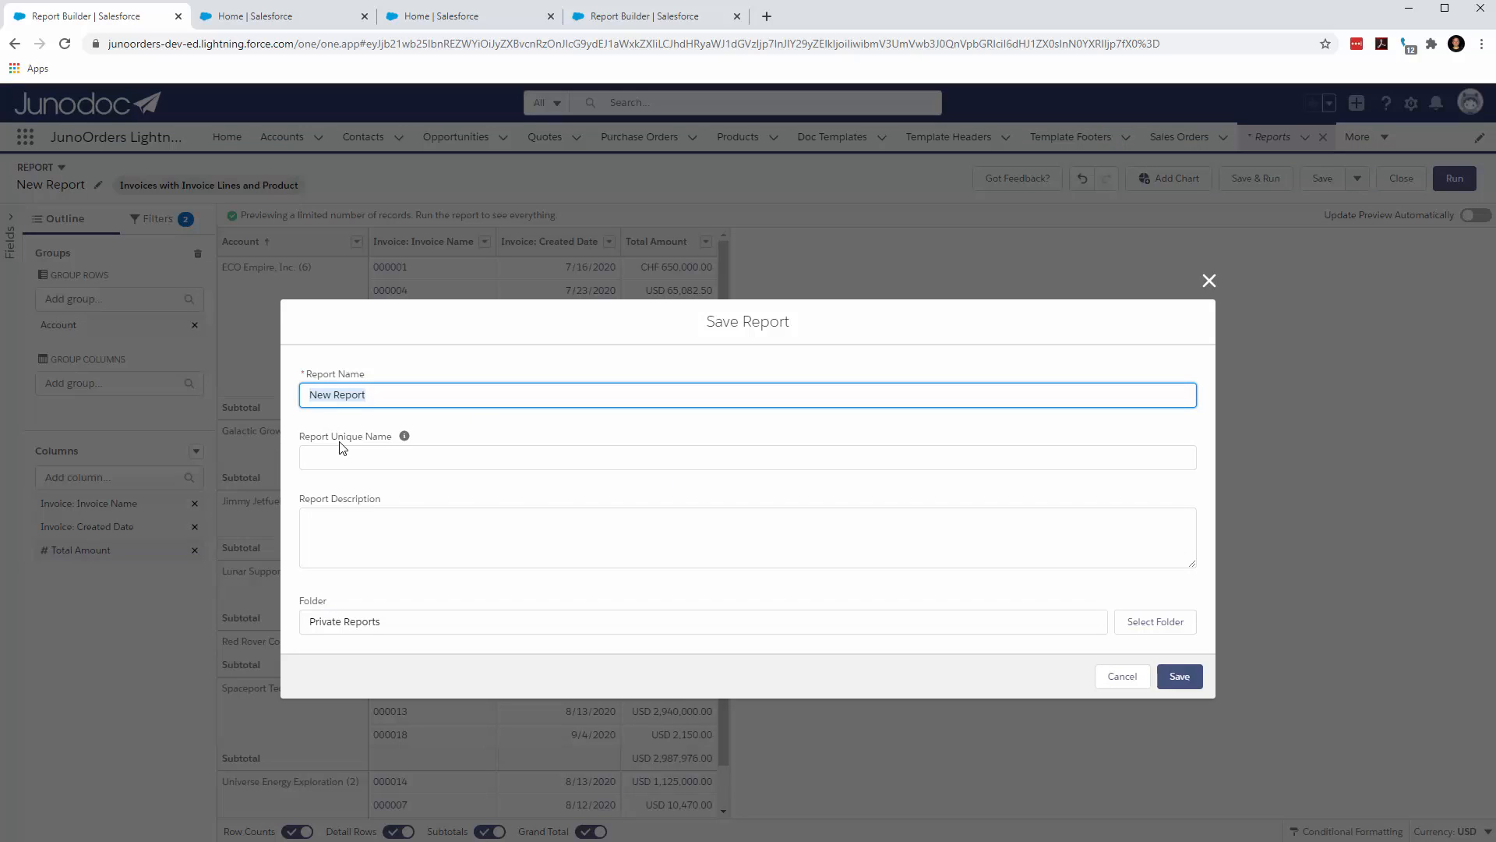
{"action": "type", "text": "Invoi"}
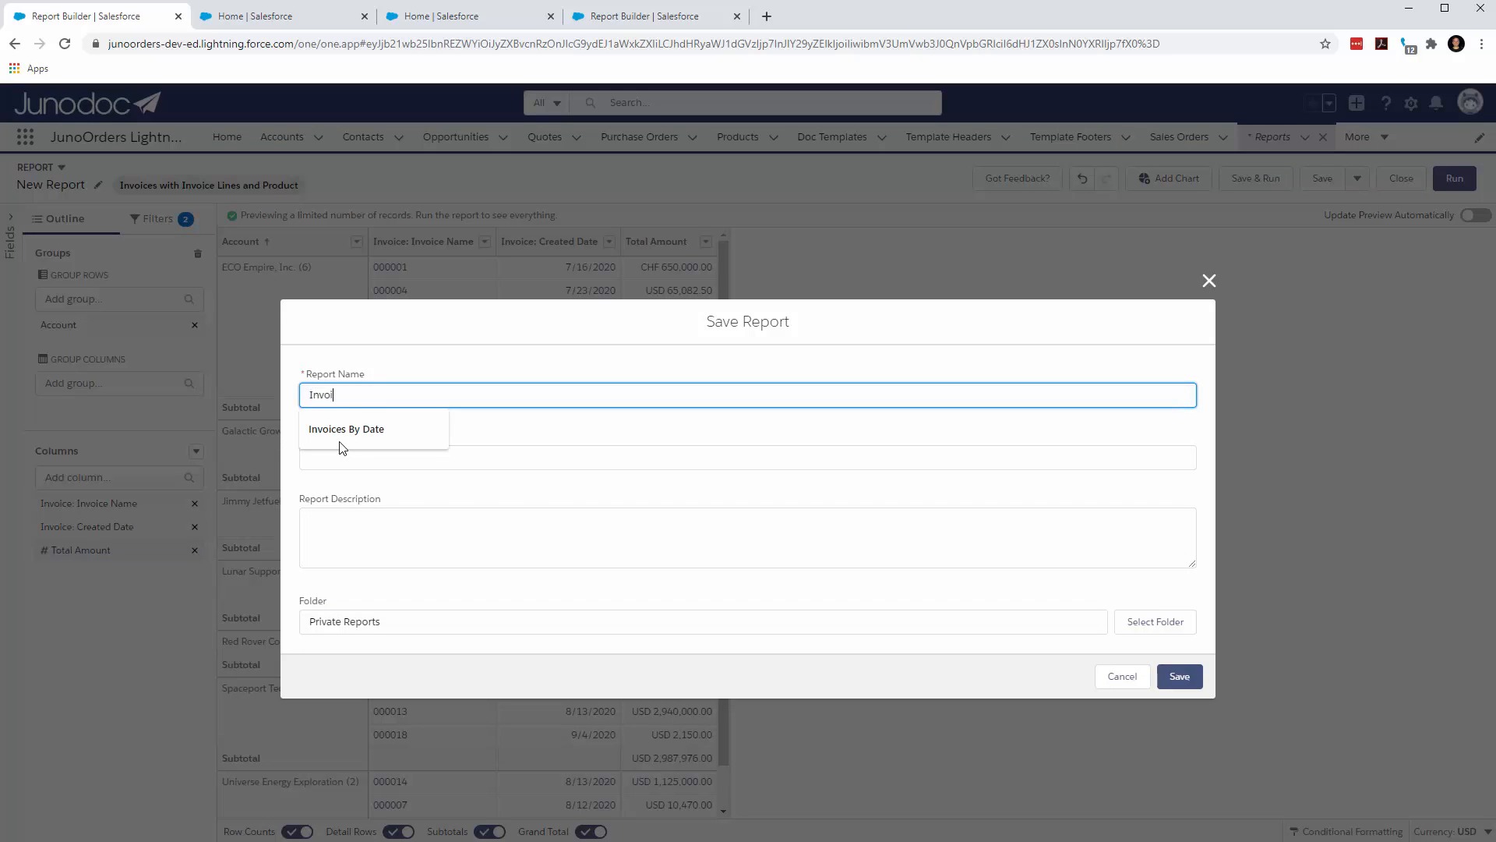
{"action": "type", "text": "ces By Date and "}
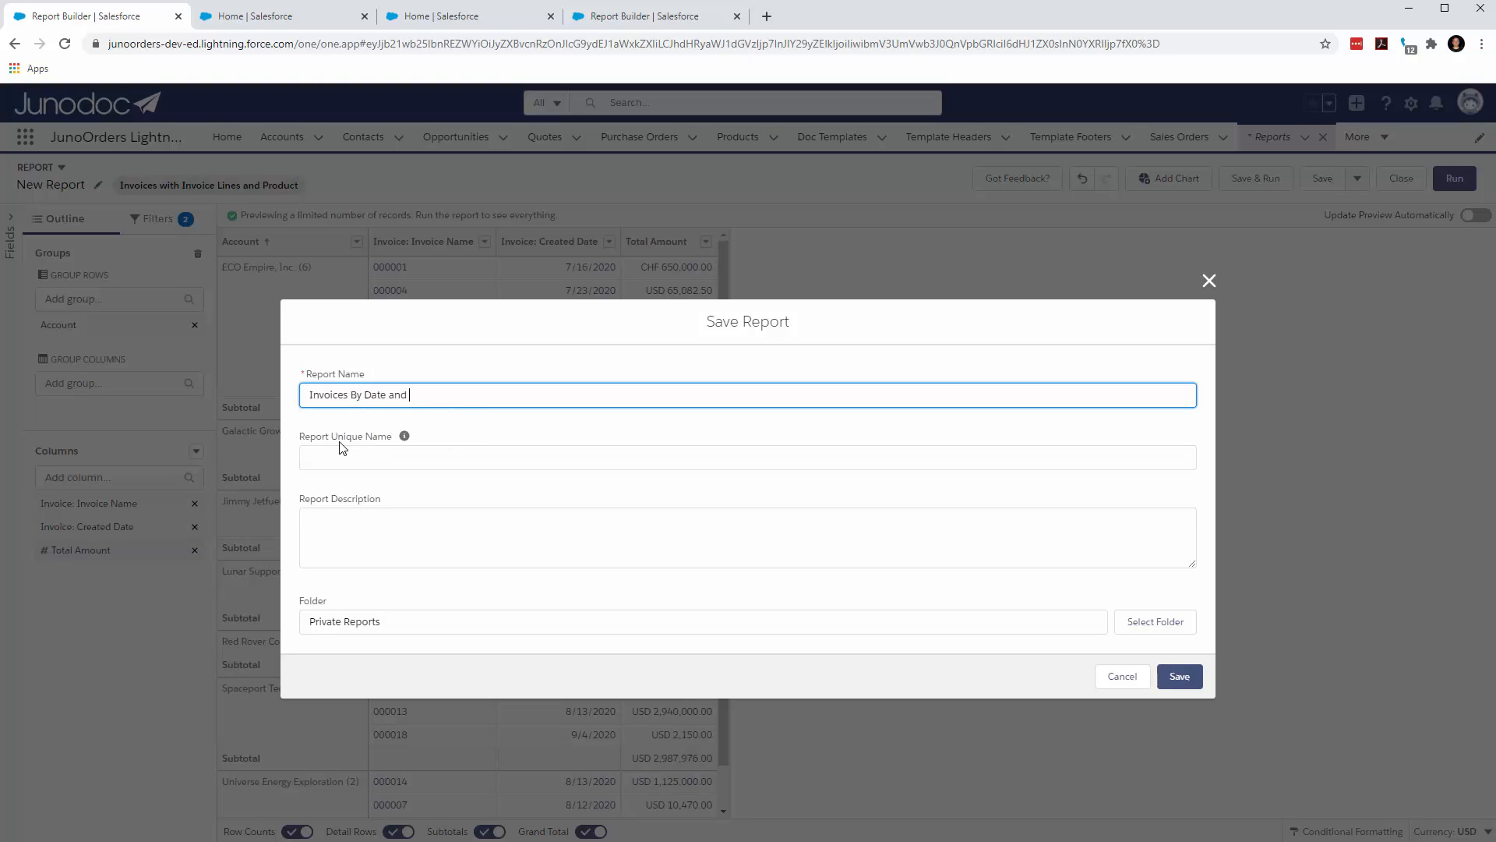
{"action": "type", "text": "Customer"}
{"action": "key", "text": "BackSpace"}
{"action": "key", "text": "BackSpace"}
{"action": "key", "text": "BackSpace"}
{"action": "key", "text": "BackSpace"}
{"action": "type", "text": "toi"}
{"action": "key", "text": "BackSpace"}
{"action": "type", "text": "me"}
{"action": "left_click", "coordinate": [518, 455]}
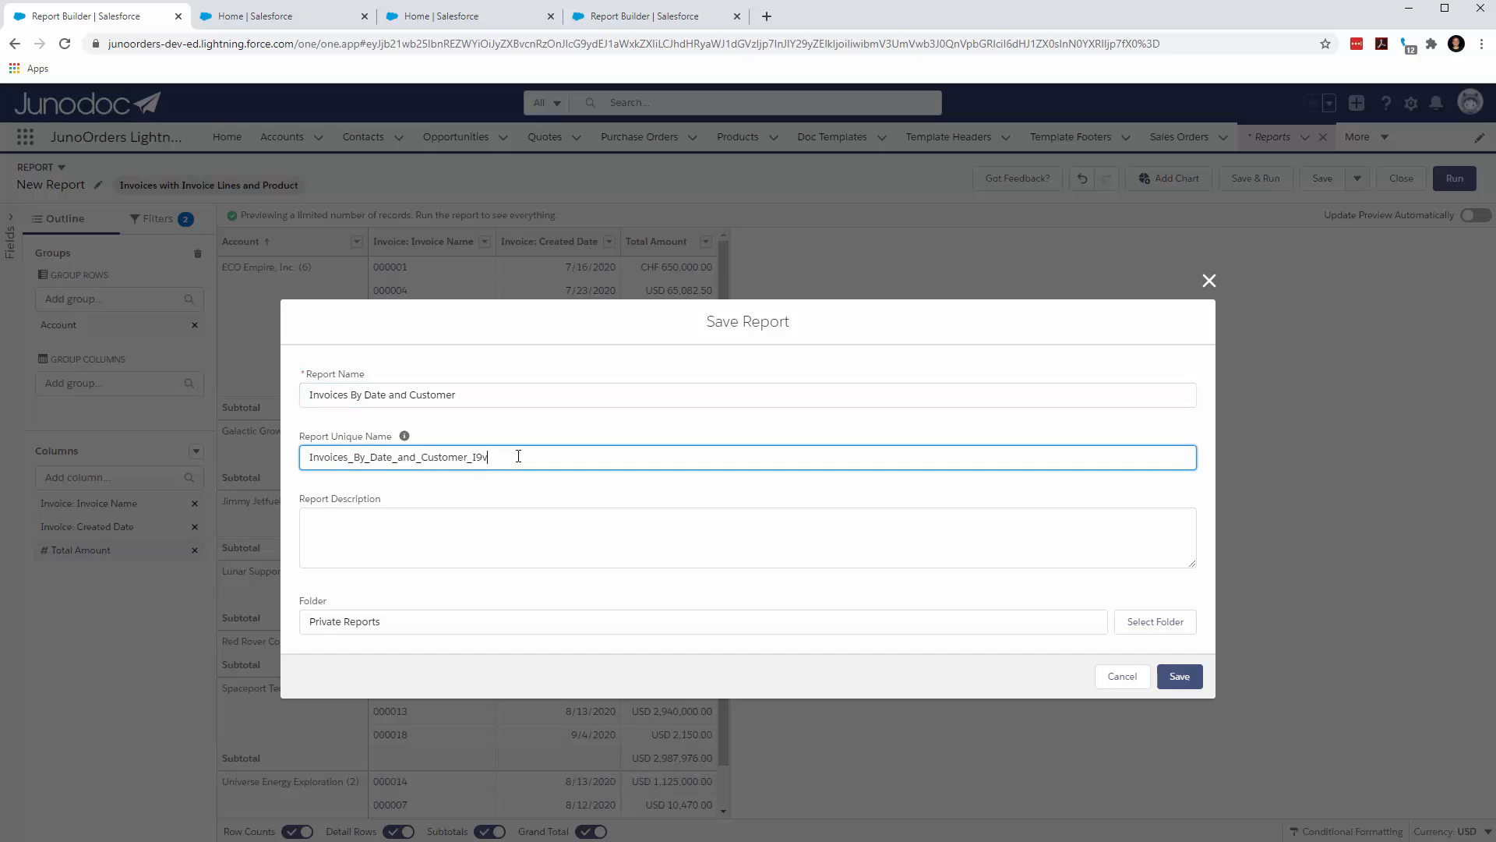
- Choose Juno Orders Reports as the folder for the saved report
{"action": "left_click", "coordinate": [424, 621]}
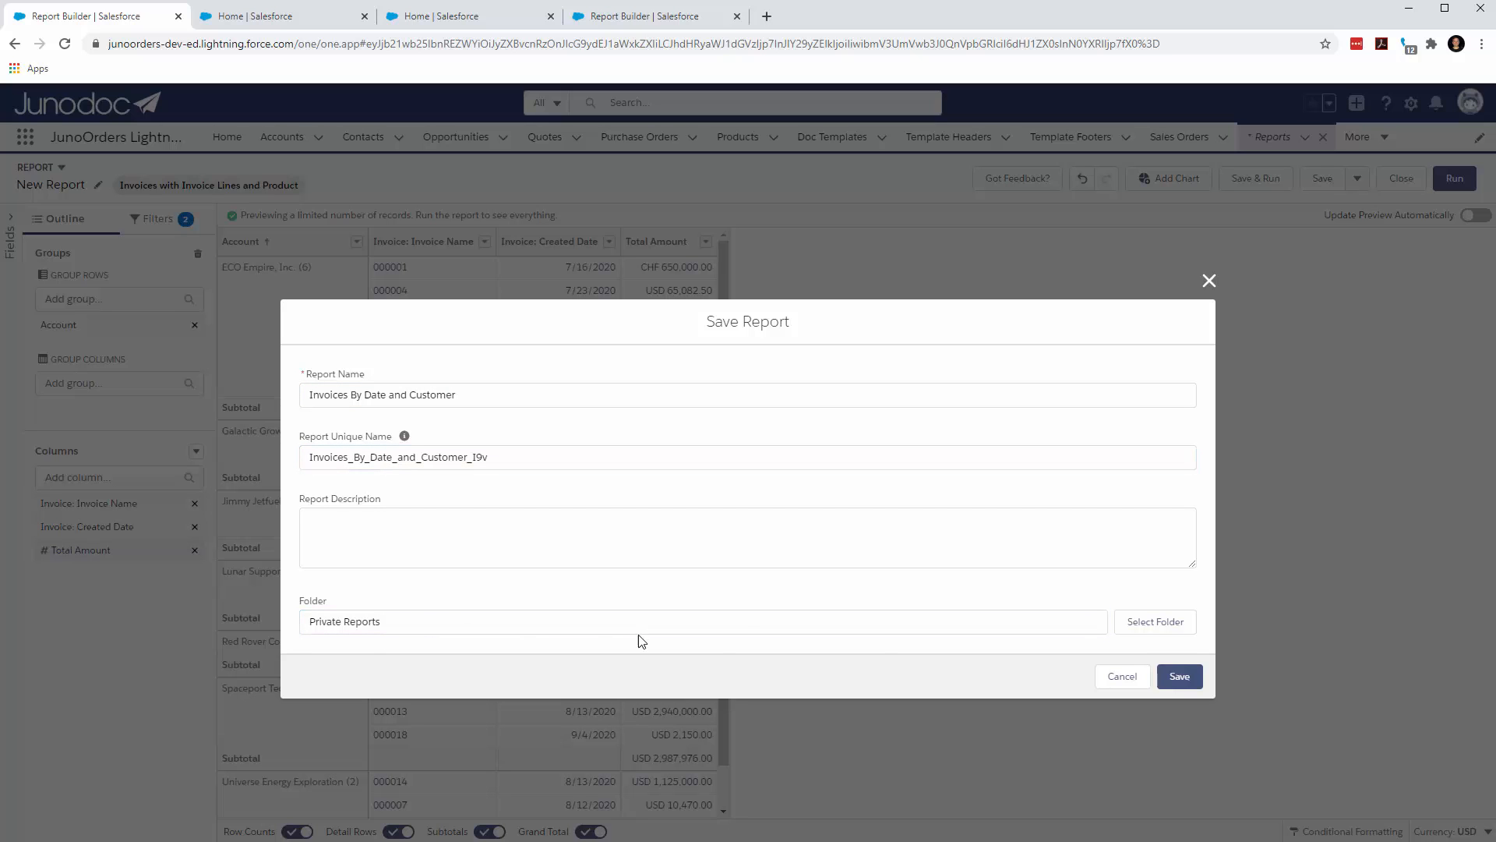
{"action": "left_click", "coordinate": [1159, 627]}
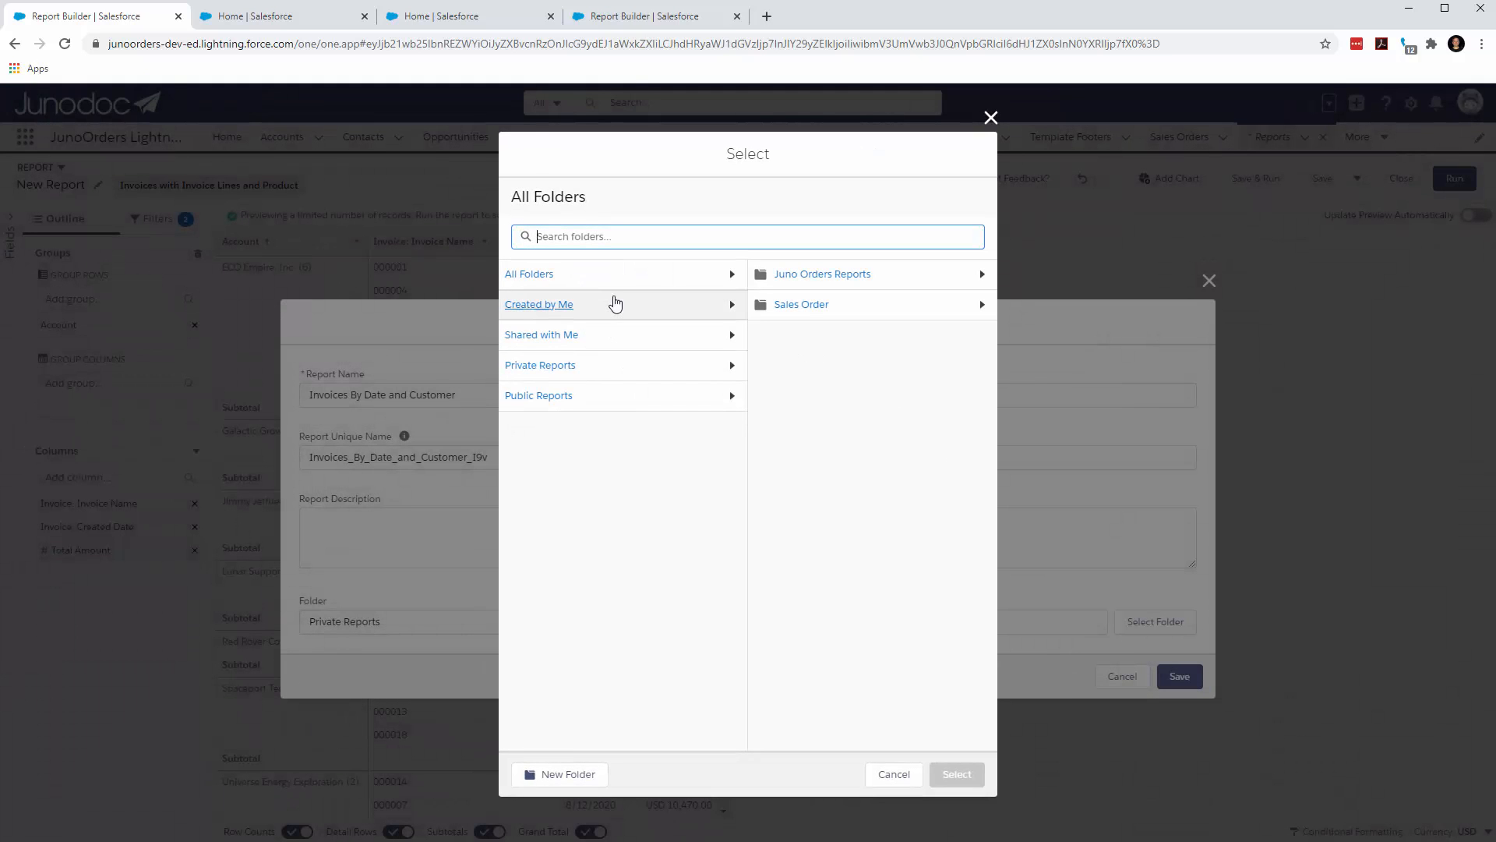
{"action": "left_click", "coordinate": [821, 279]}
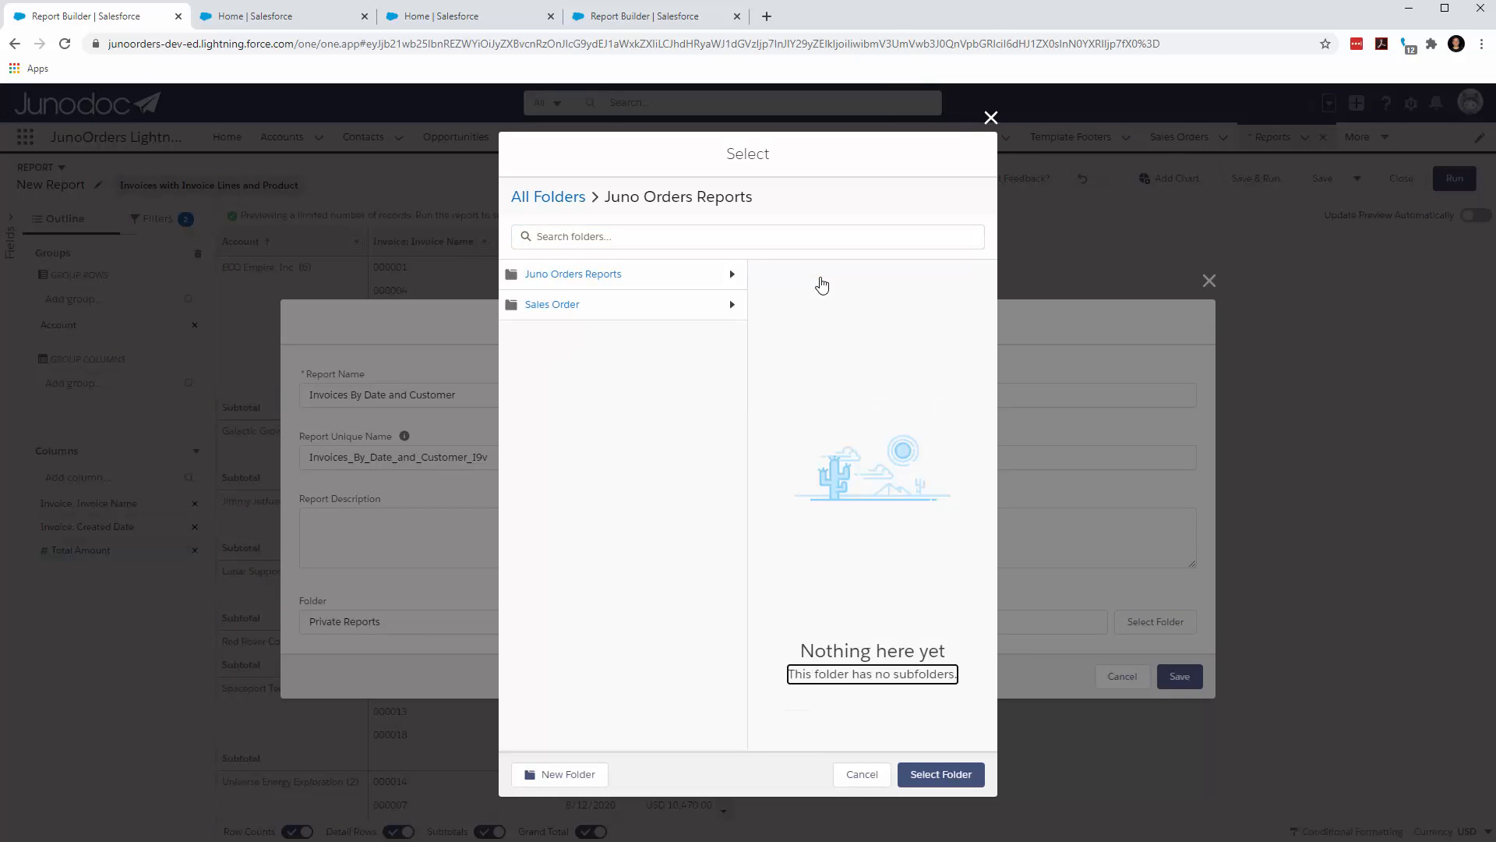
{"action": "left_click", "coordinate": [943, 775]}
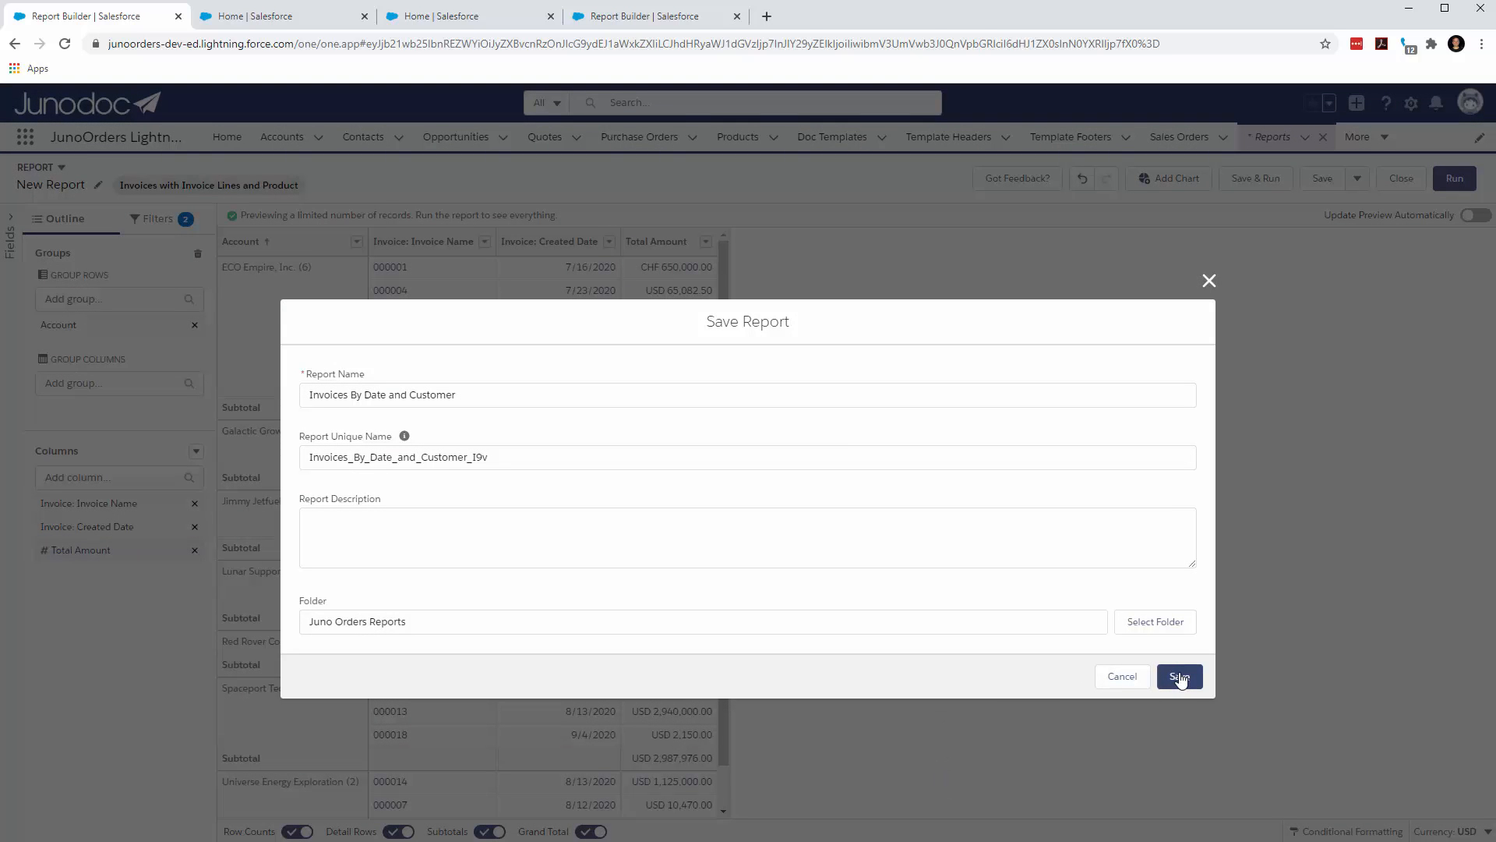
- Remove the random trailing characters from the report's unique name, then save and run the report
{"action": "left_click", "coordinate": [496, 457]}
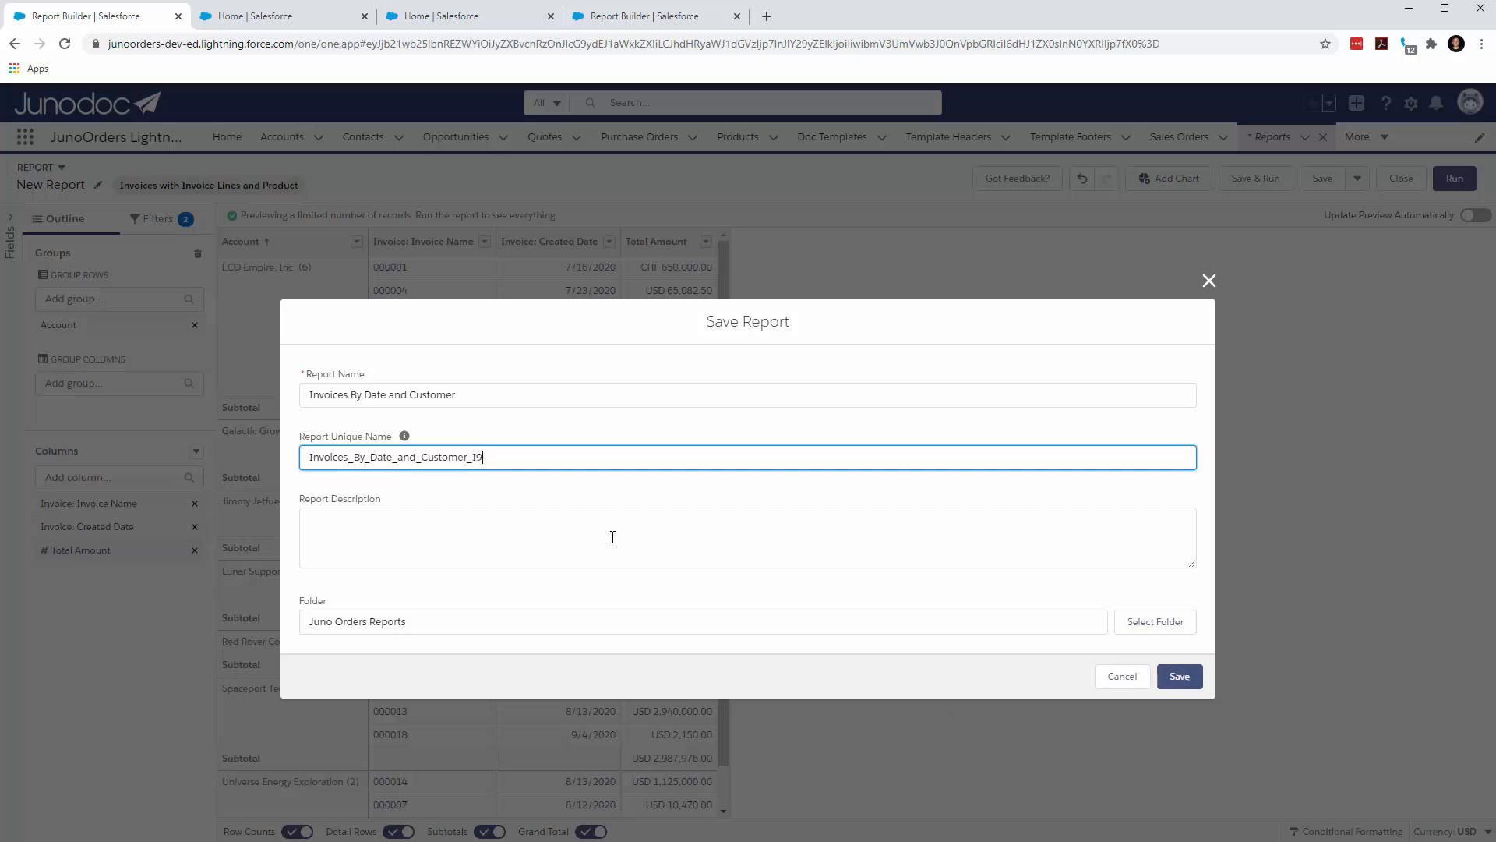
{"action": "key", "text": "BackSpace"}
{"action": "key", "text": "BackSpace"}
{"action": "left_click", "coordinate": [1185, 675]}
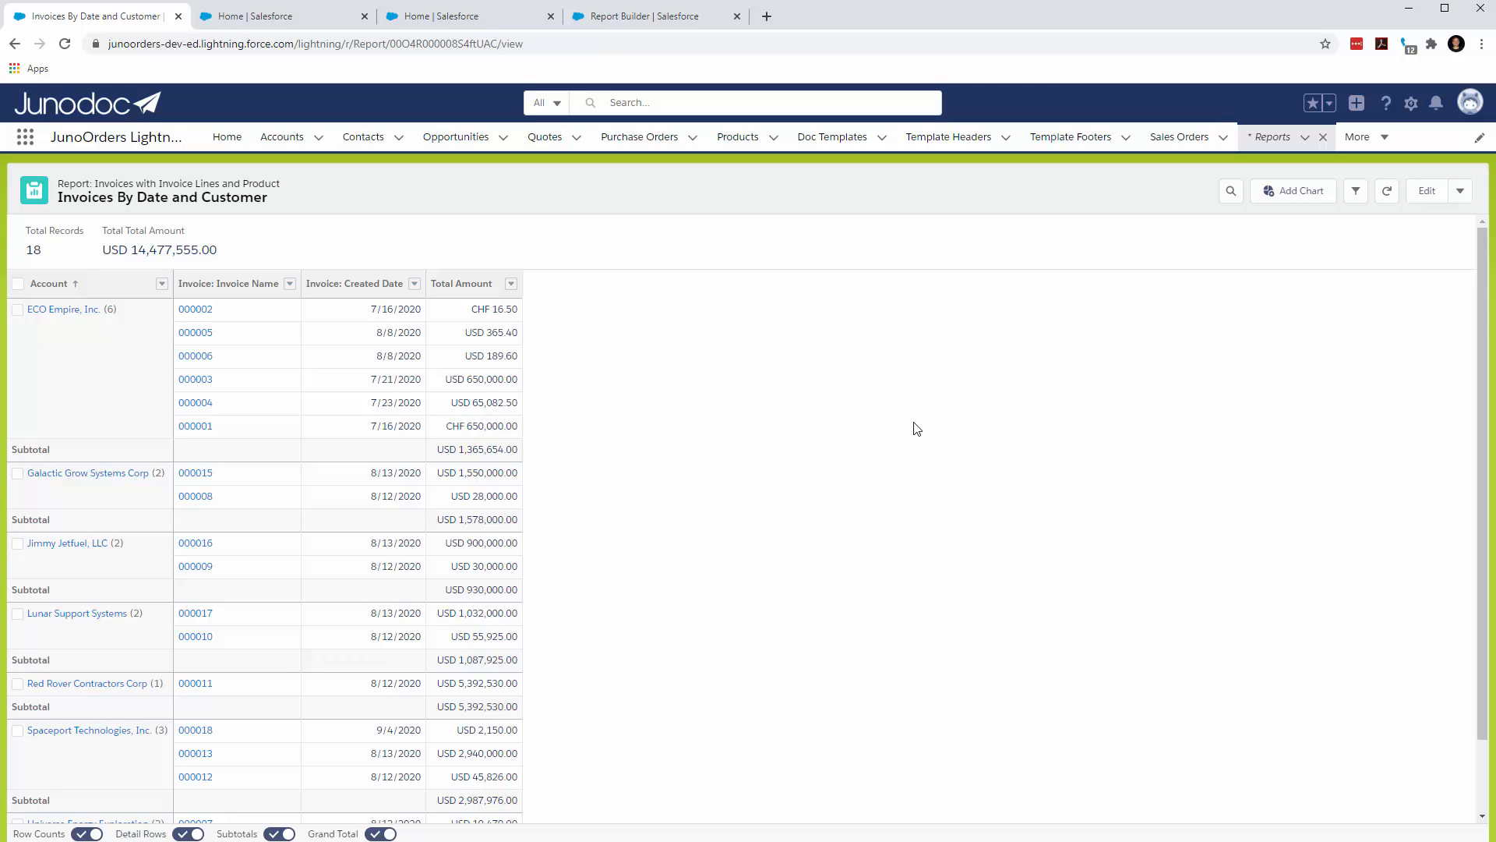
- Check the report's export option, review the exported Invoices By Date workbook in Excel and return to the Salesforce report
{"action": "left_click", "coordinate": [1461, 193]}
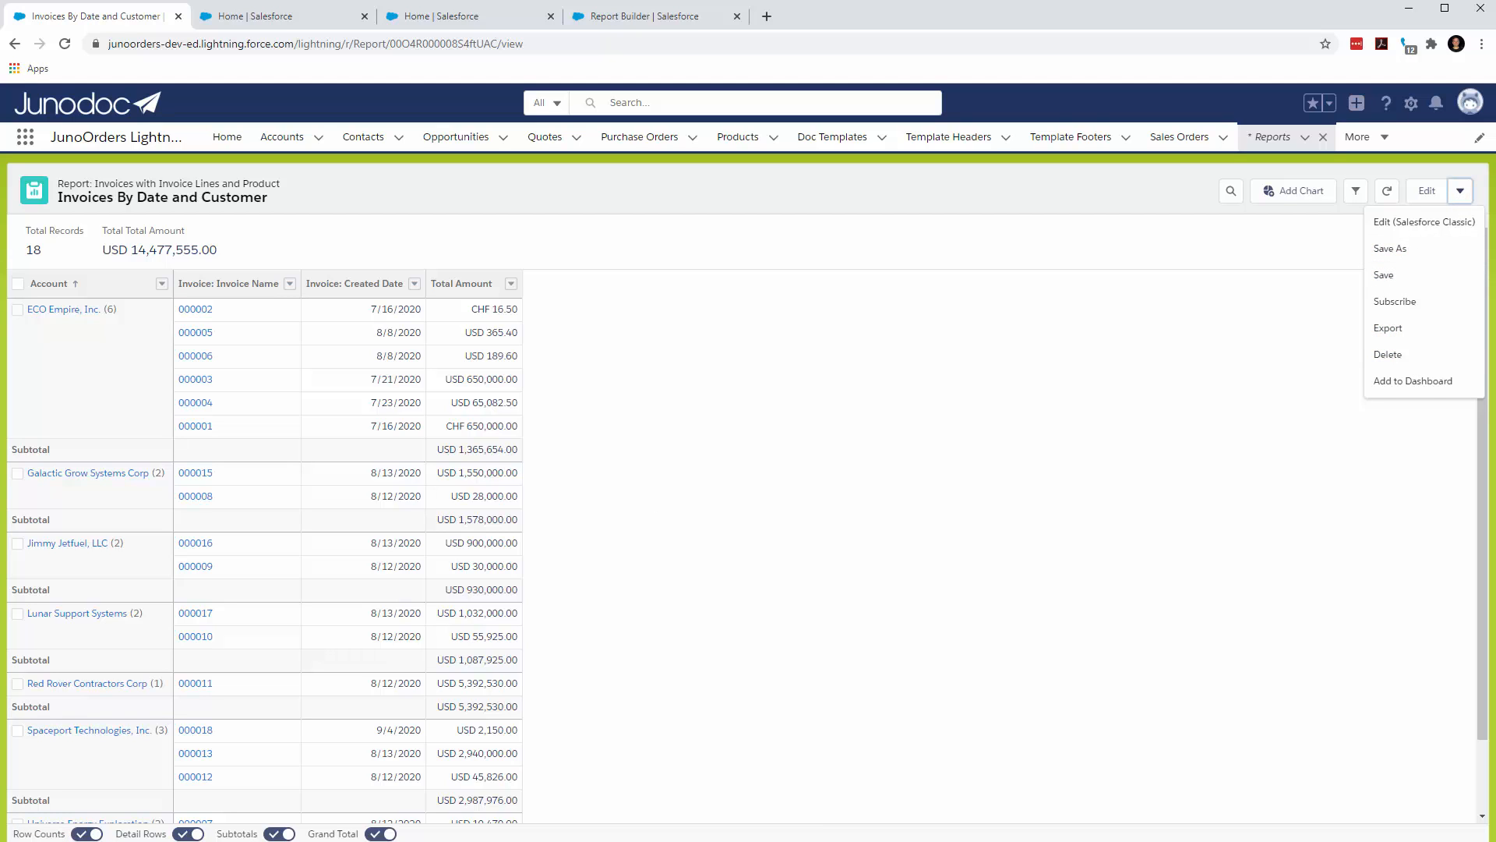
{"action": "left_click_drag", "start_coordinate": [0, 31], "coordinate": [988, 41]}
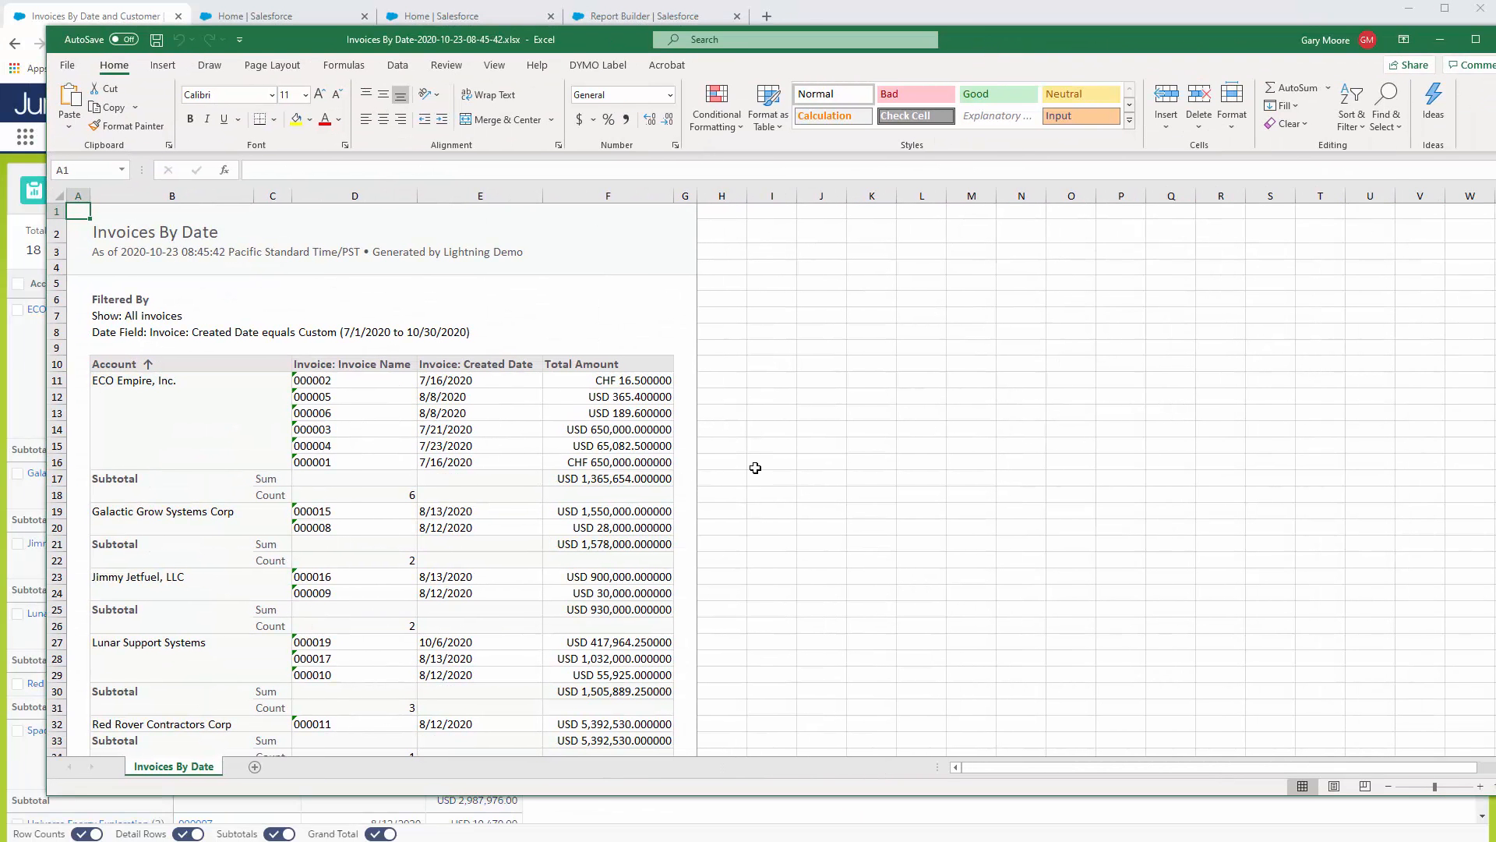
{"action": "scroll", "coordinate": [755, 468], "scroll_direction": "down", "scroll_amount": 9}
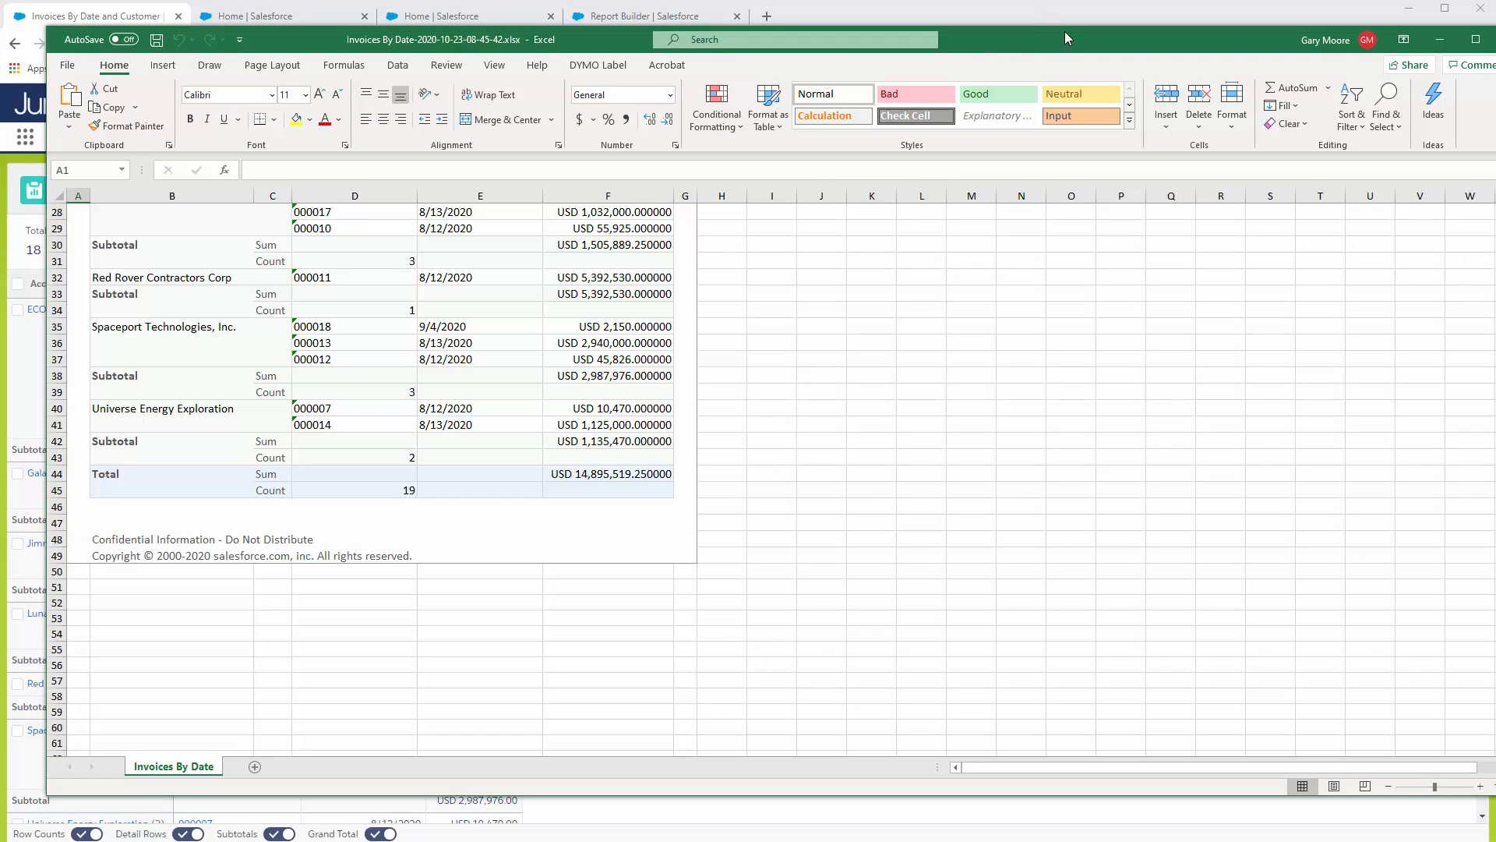
{"action": "scroll", "coordinate": [1011, 264], "scroll_direction": "up", "scroll_amount": 9}
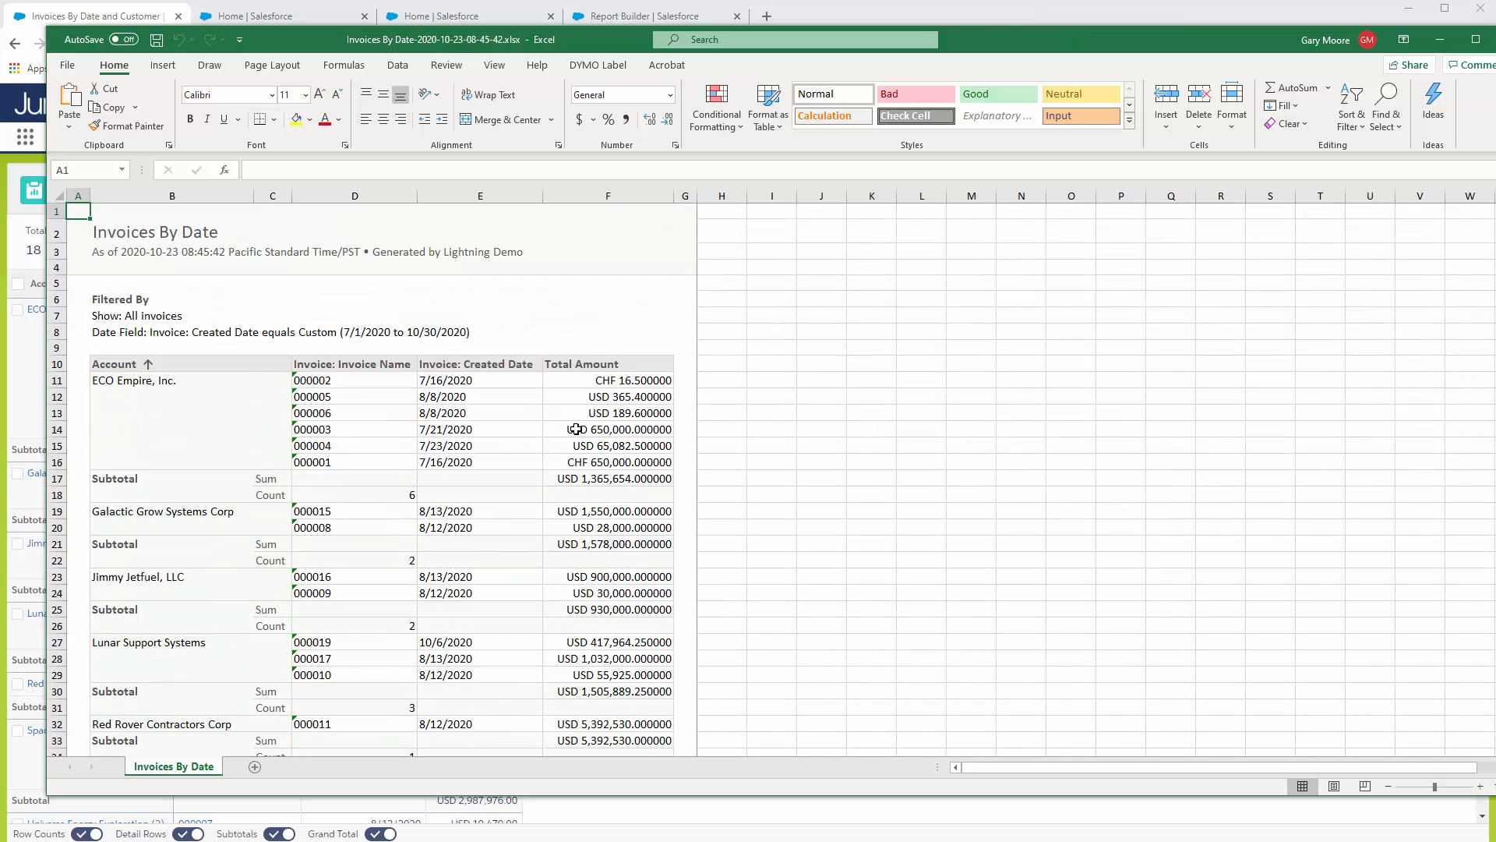
{"action": "left_click_drag", "start_coordinate": [1035, 40], "coordinate": [0, 58]}
{"action": "left_click", "coordinate": [1202, 325]}
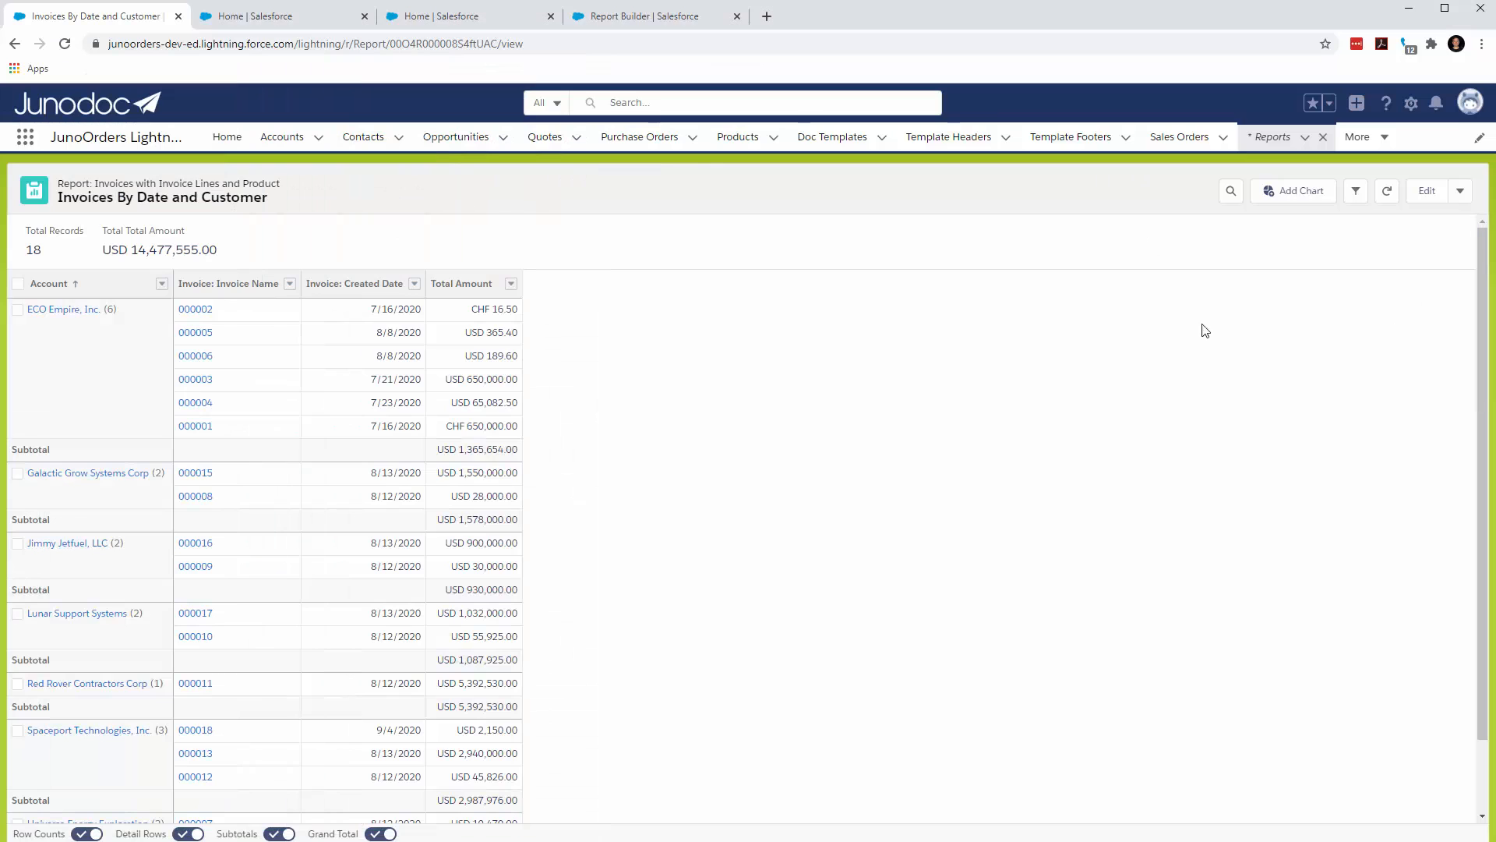
- Add a chart to the report and display it as a Donut
{"action": "left_click", "coordinate": [1307, 192]}
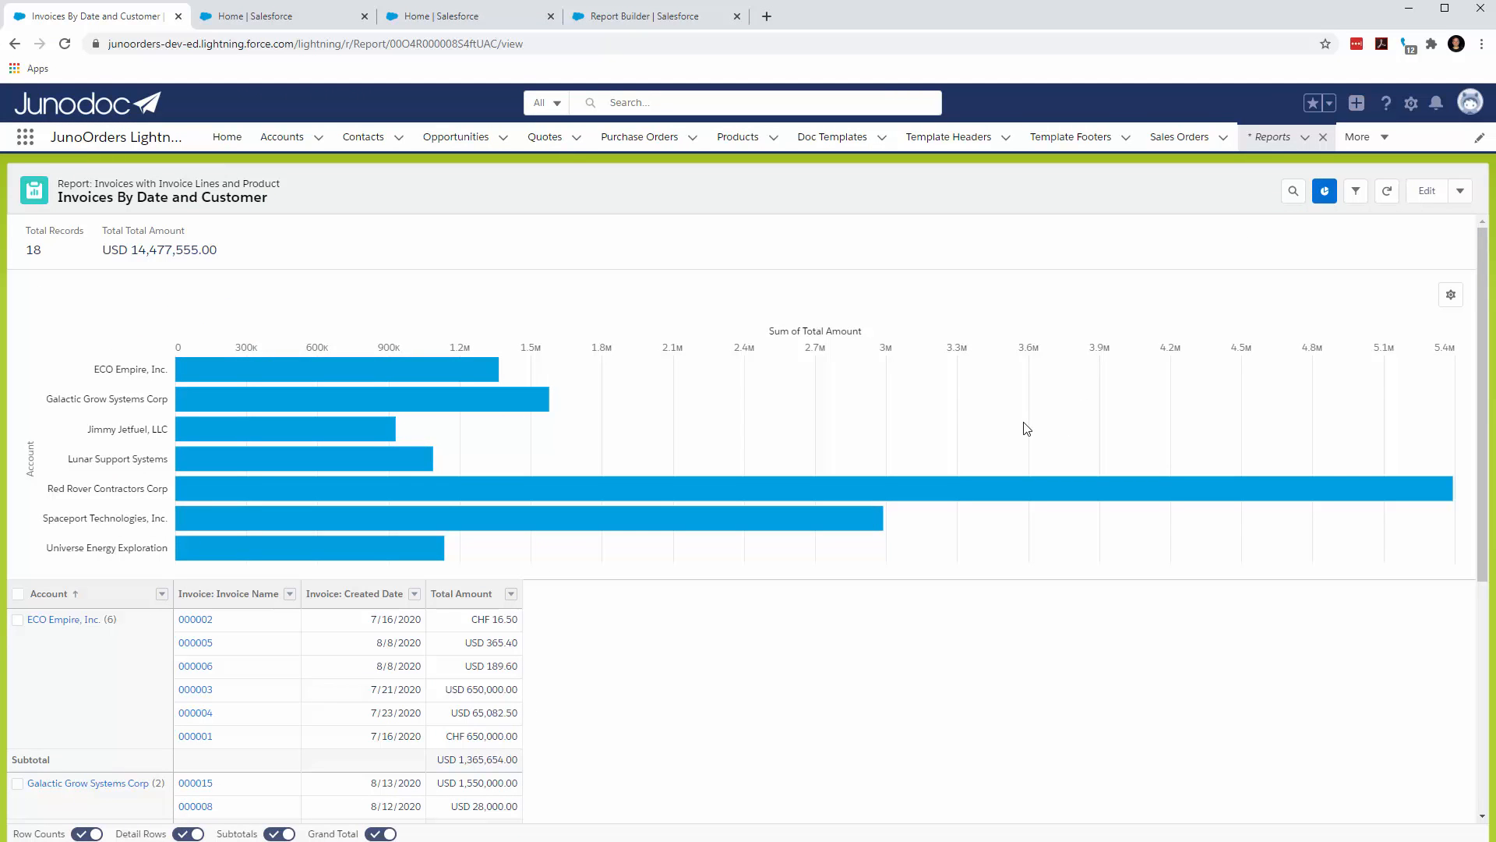
{"action": "left_click", "coordinate": [1451, 298]}
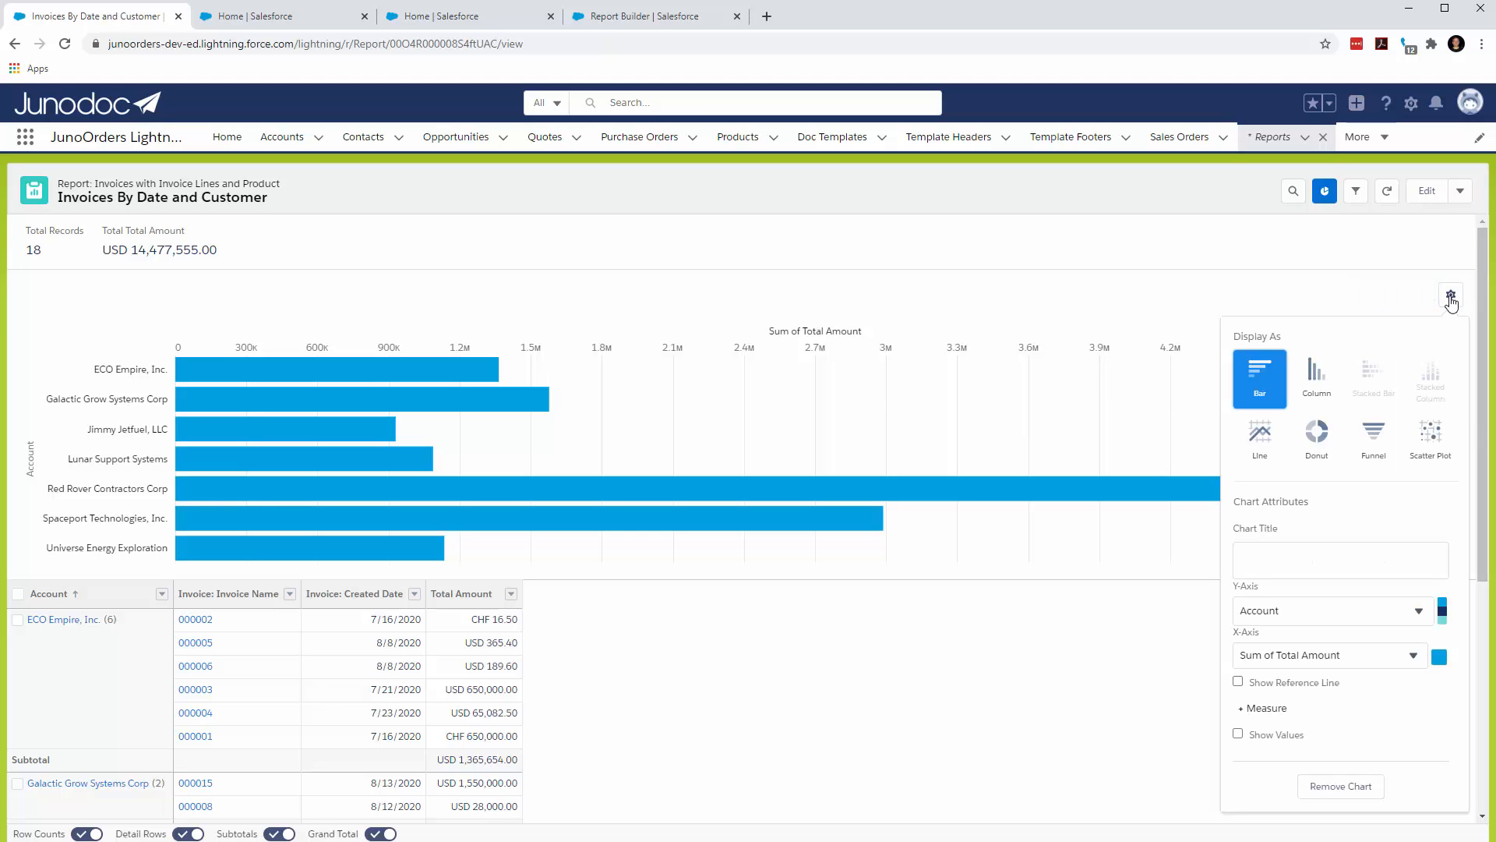
{"action": "left_click", "coordinate": [1322, 434]}
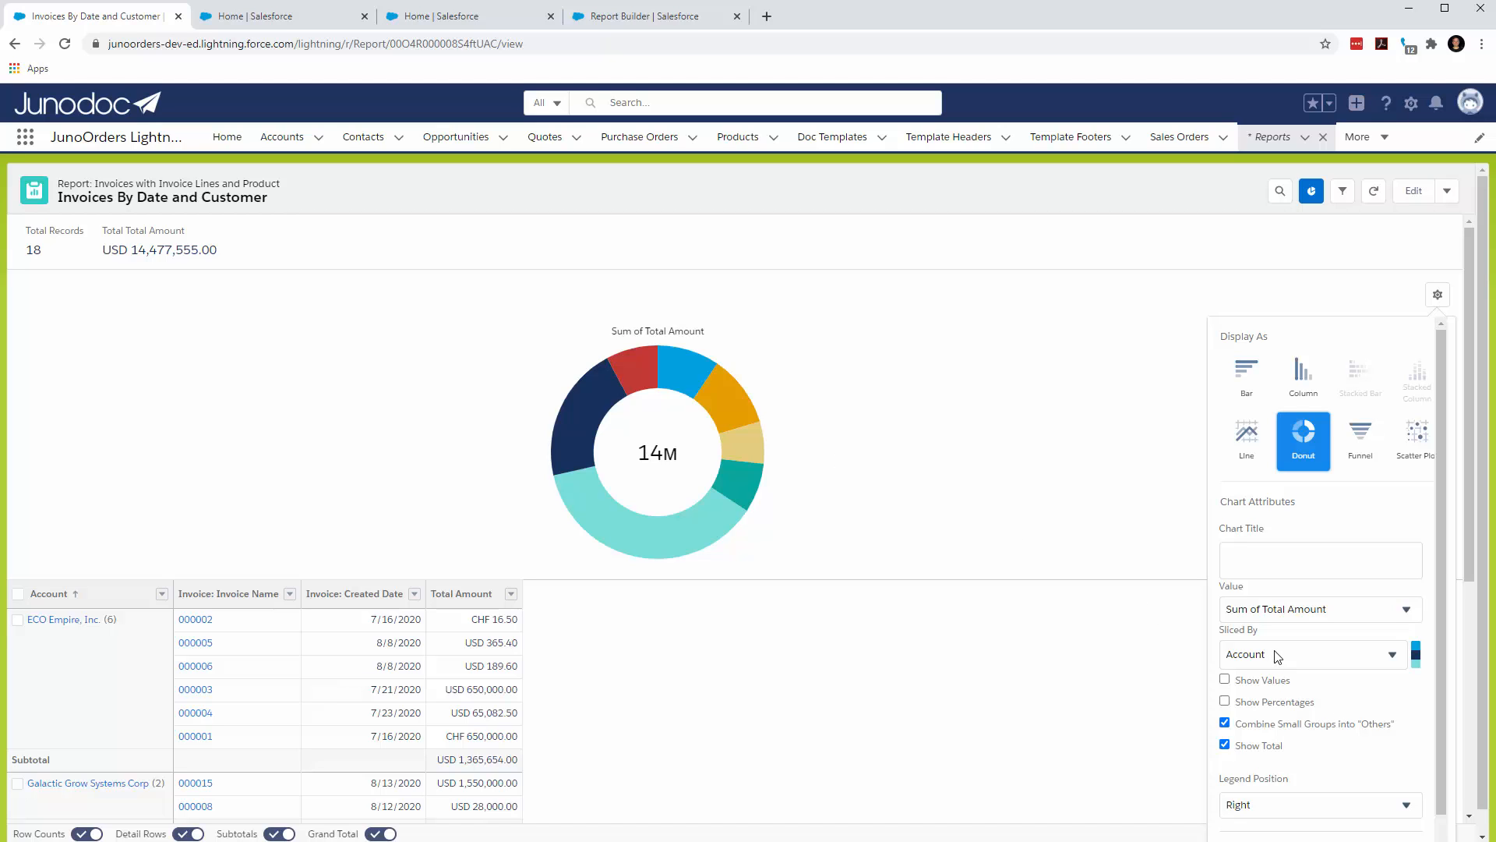
- Examine the total amount and percentage share of individual accounts in the donut chart's slices
{"action": "mouse_move", "coordinate": [596, 406]}
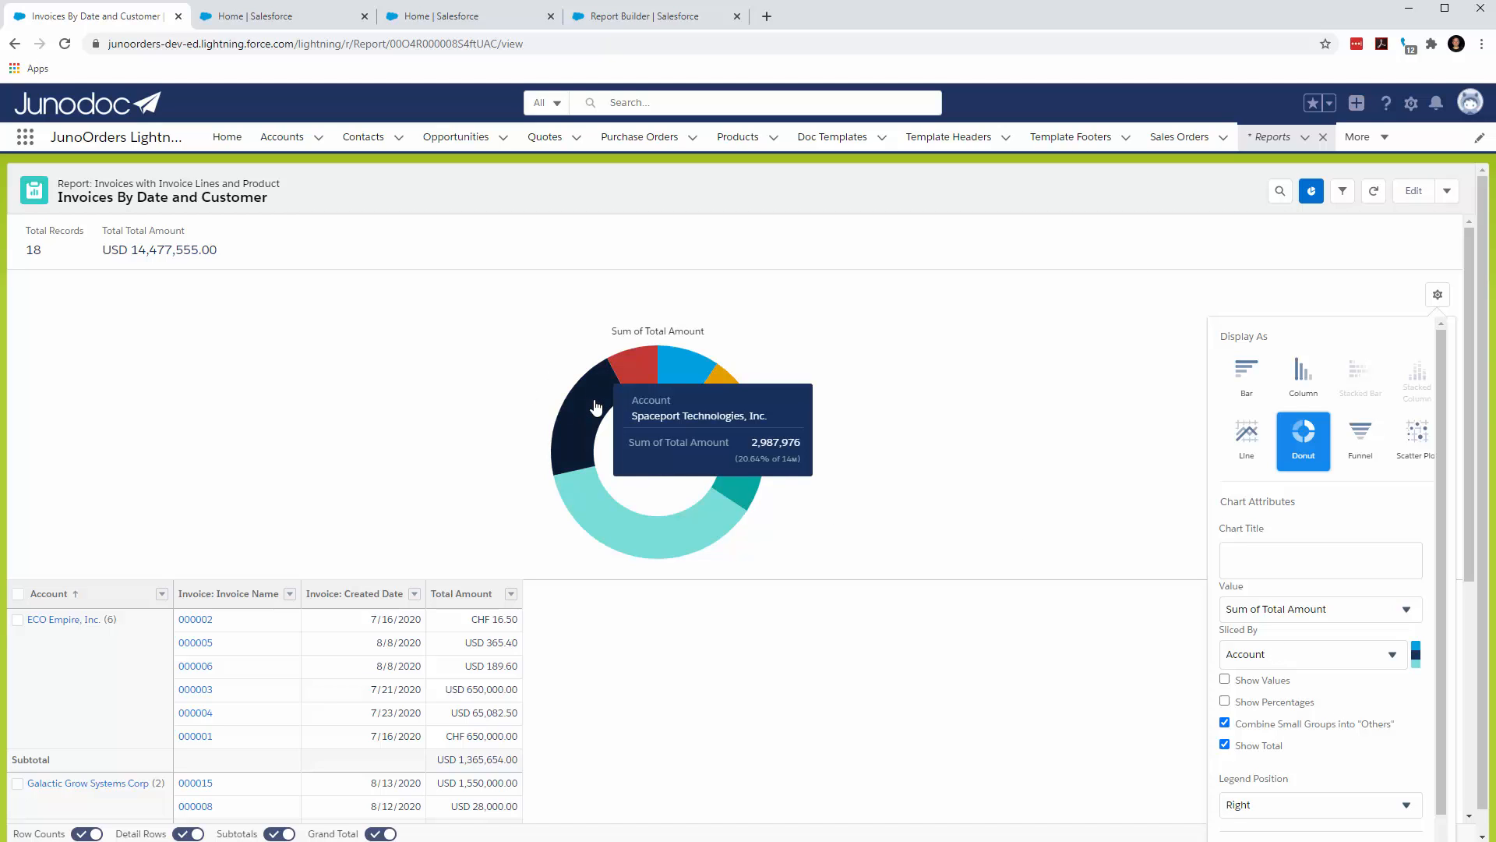
{"action": "mouse_move", "coordinate": [634, 382]}
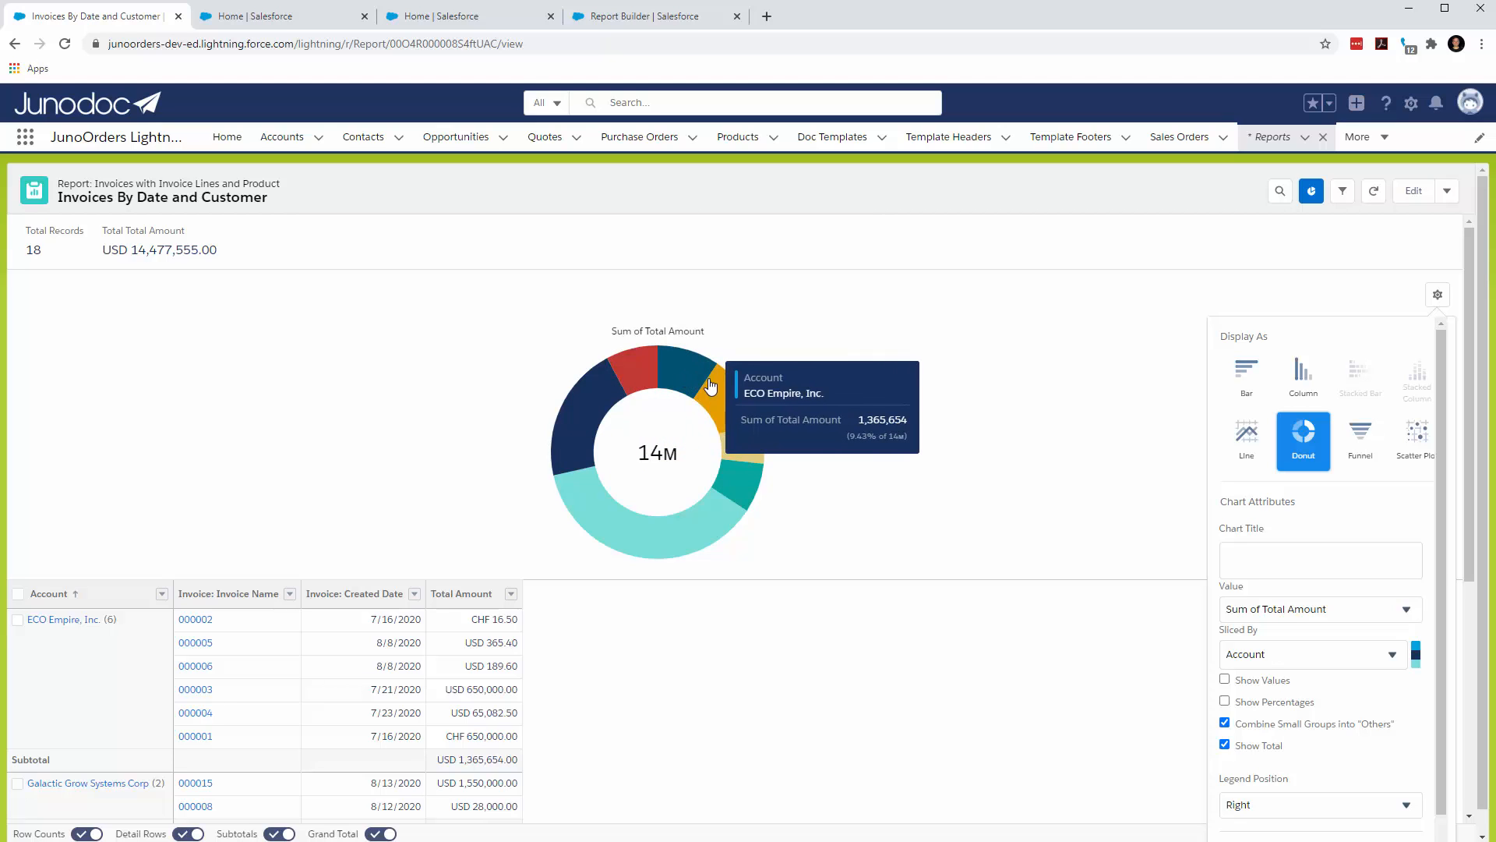
{"action": "mouse_move", "coordinate": [721, 411]}
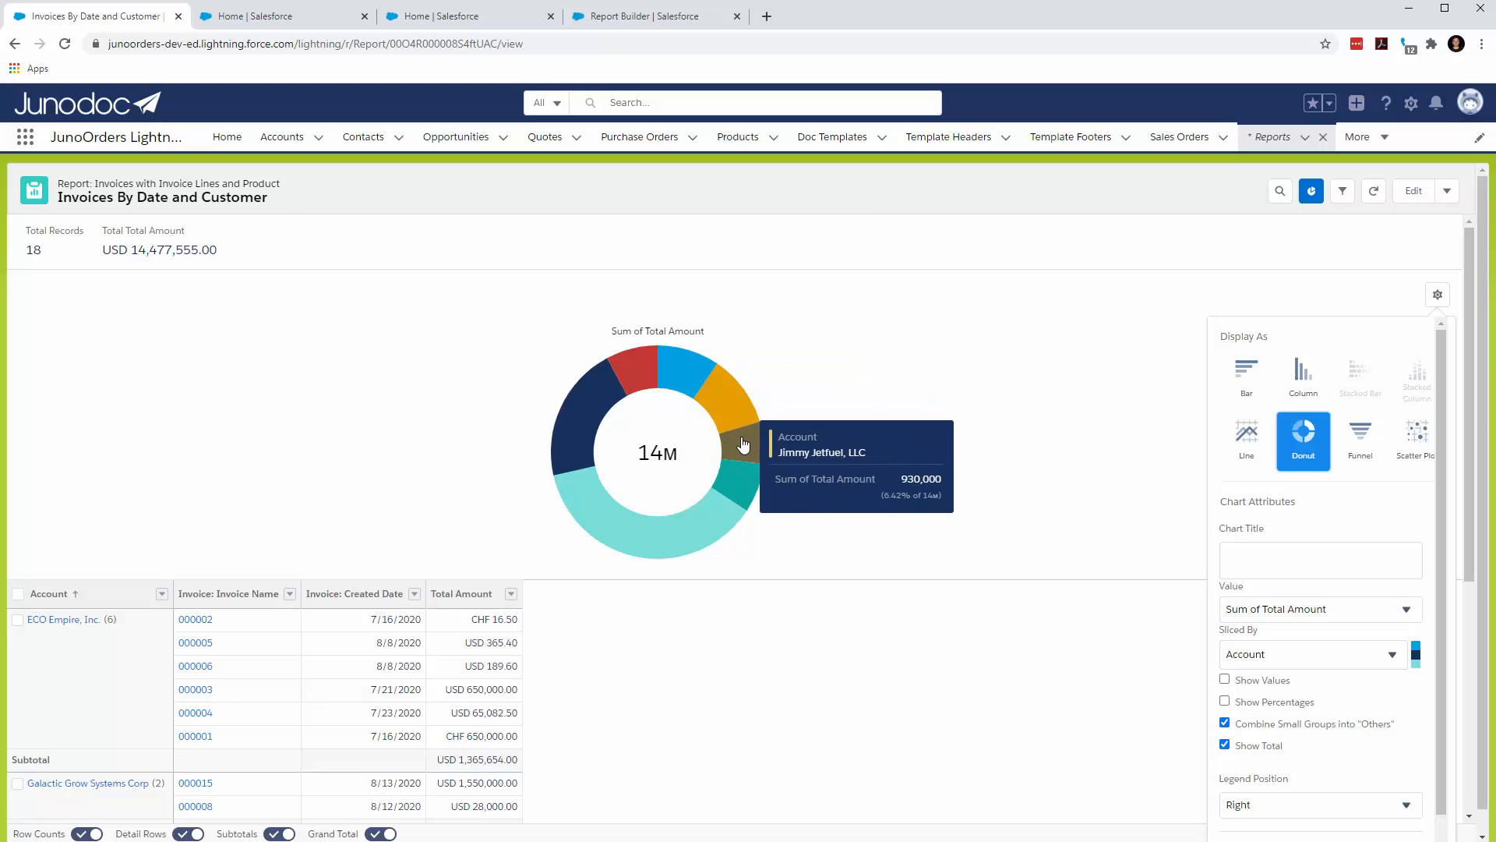
{"action": "mouse_move", "coordinate": [745, 476]}
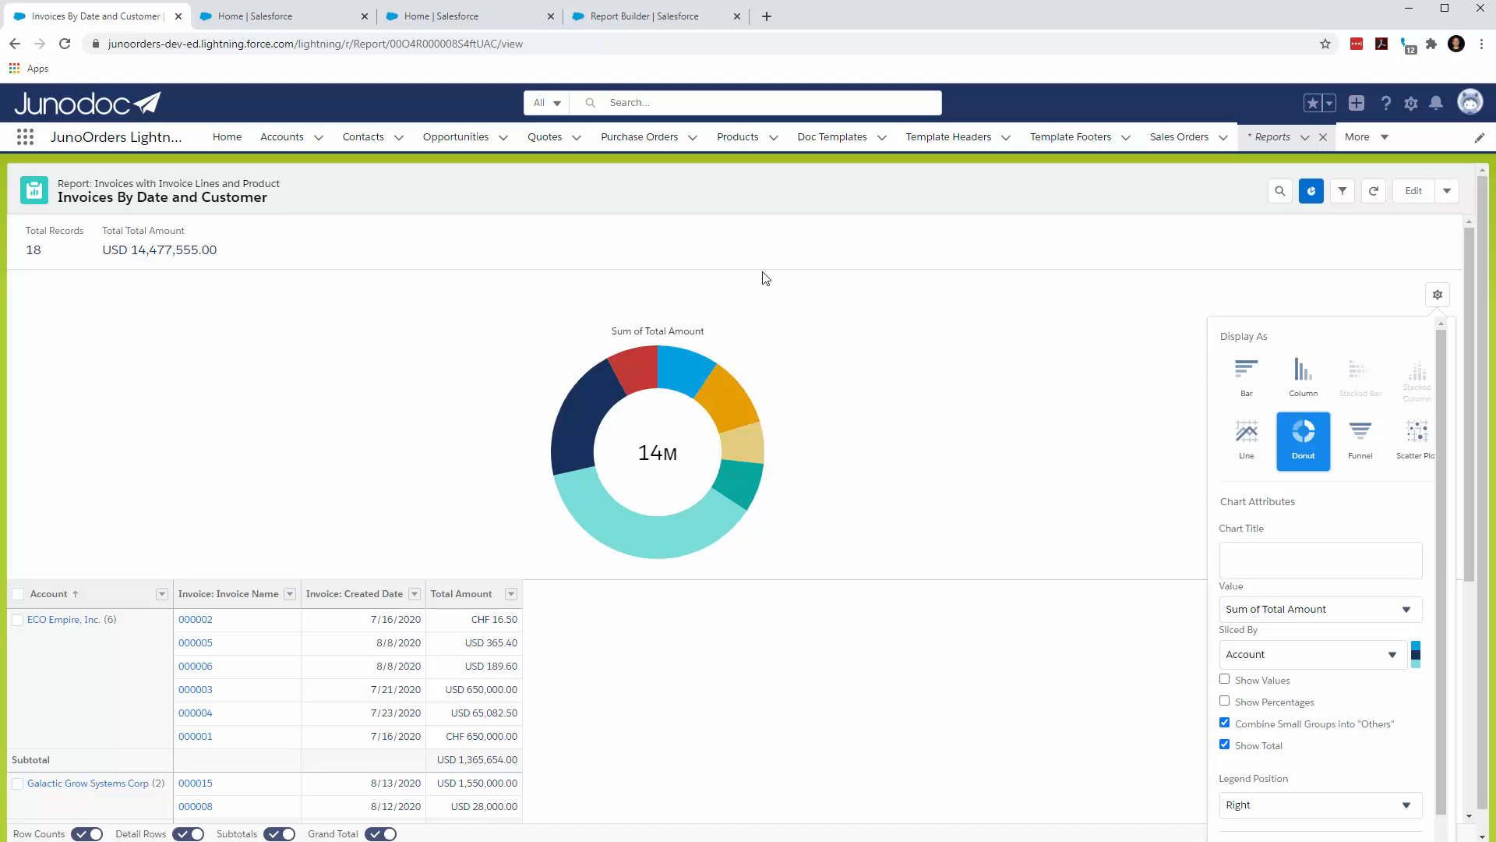
- Select the full web address of the report page
{"action": "left_click", "coordinate": [558, 50]}
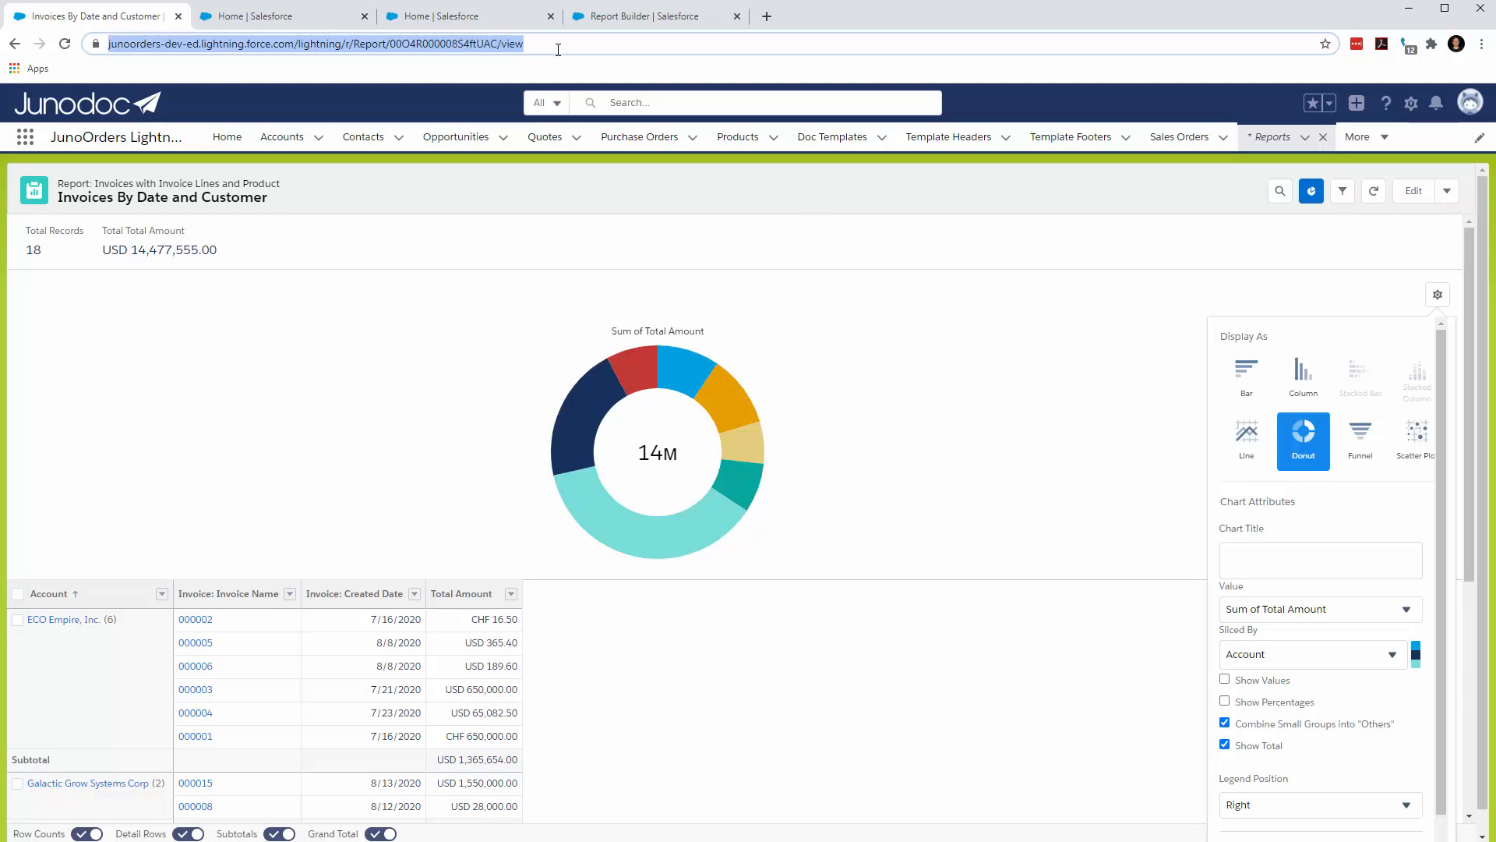